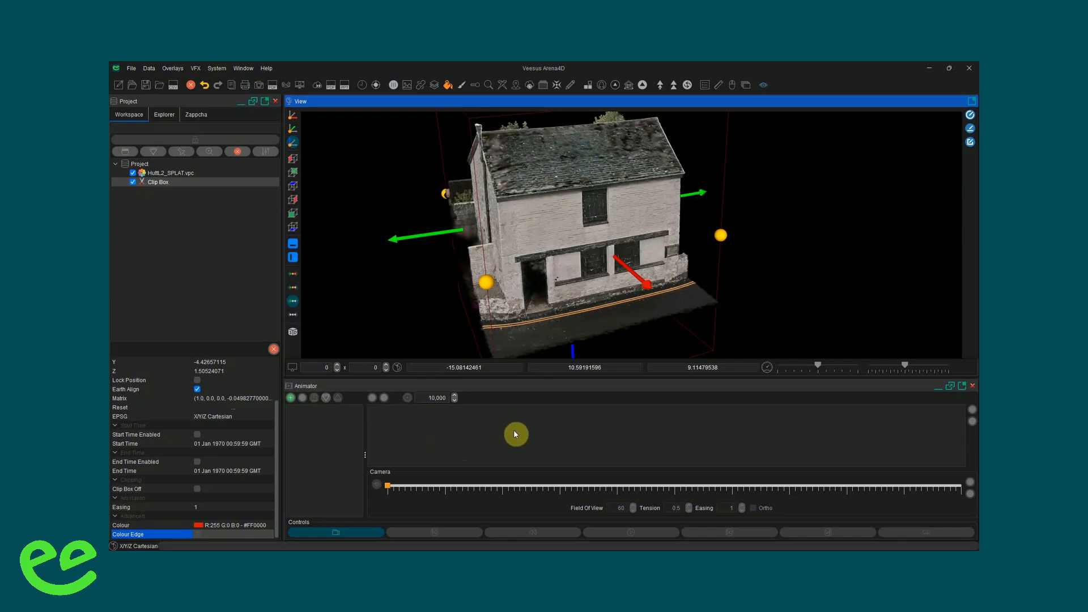
# - Create a new animation, scrub from its camera's Key Frame 2 and release the view from the animation camera
pyautogui.click(291, 398)
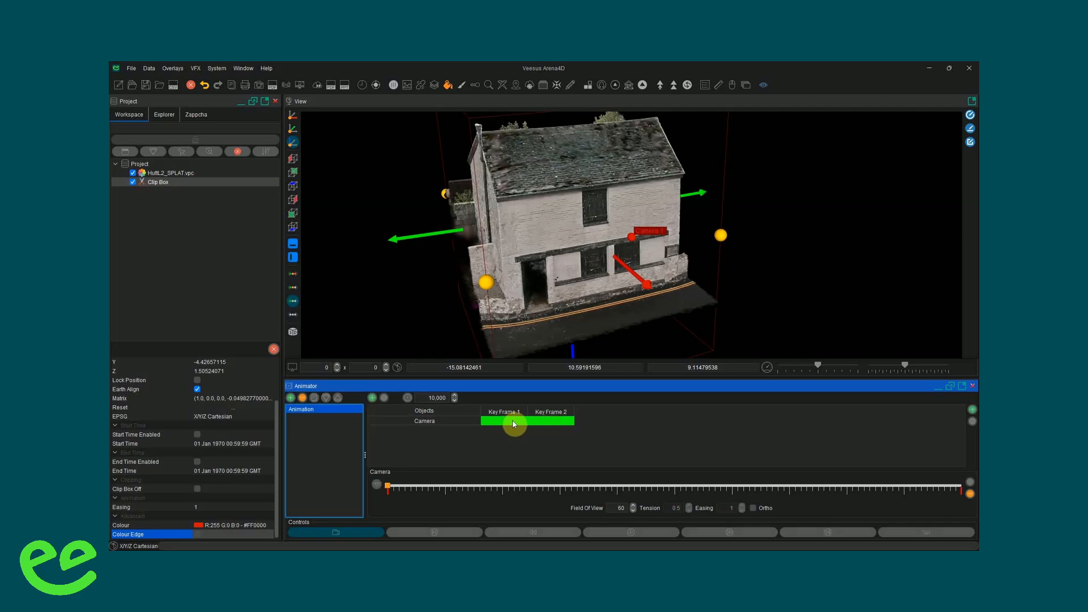
pyautogui.click(547, 422)
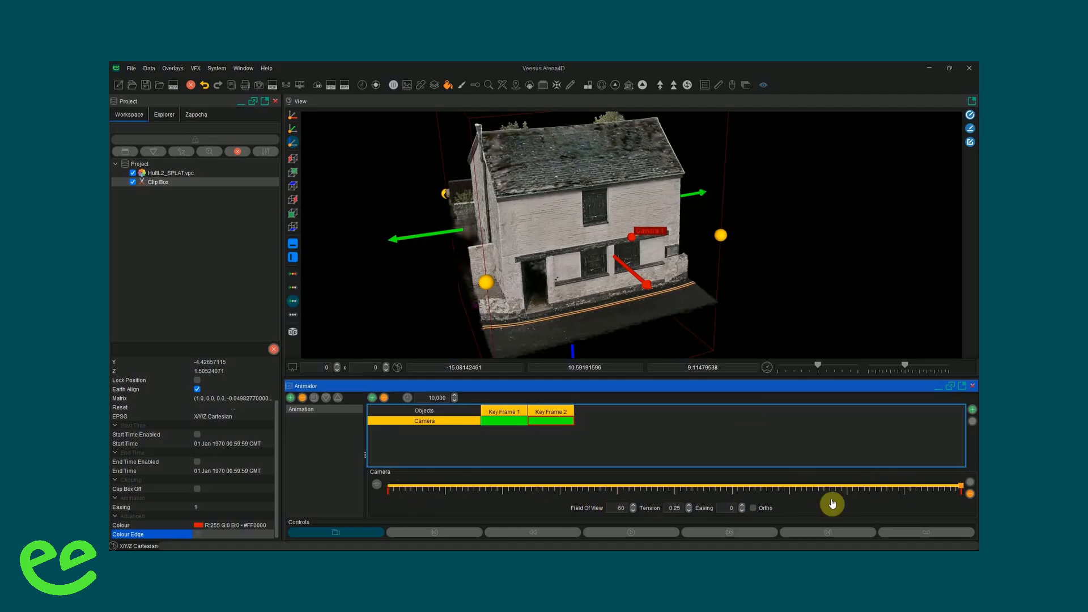
pyautogui.moveTo(960, 487)
pyautogui.mouseDown()
pyautogui.moveTo(383, 498)
pyautogui.moveTo(960, 489)
pyautogui.moveTo(525, 489)
pyautogui.moveTo(787, 493)
pyautogui.moveTo(627, 498)
pyautogui.moveTo(680, 501)
pyautogui.mouseUp()
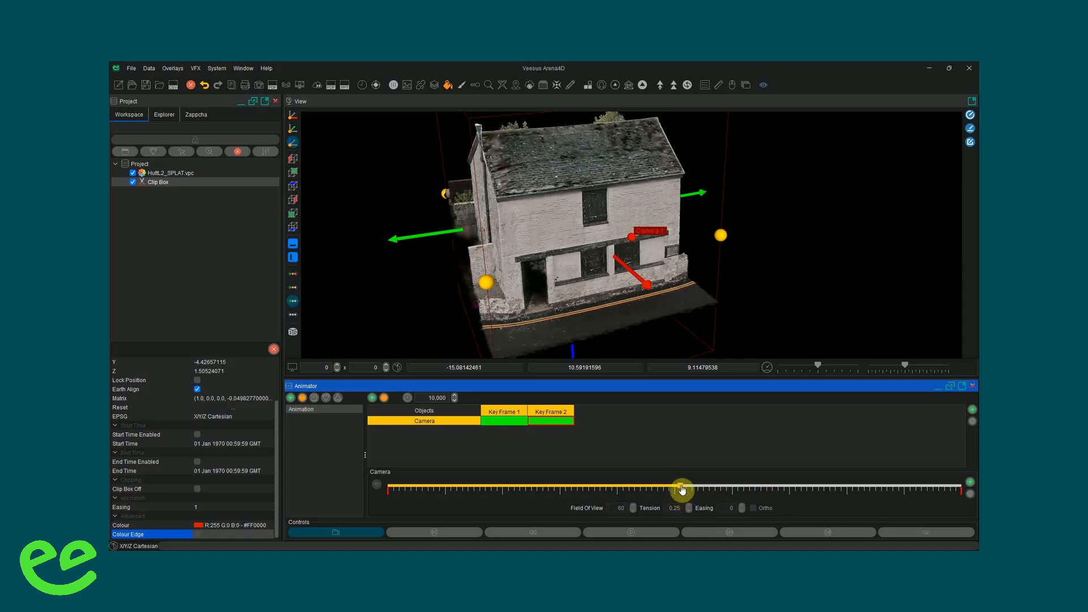
pyautogui.click(341, 532)
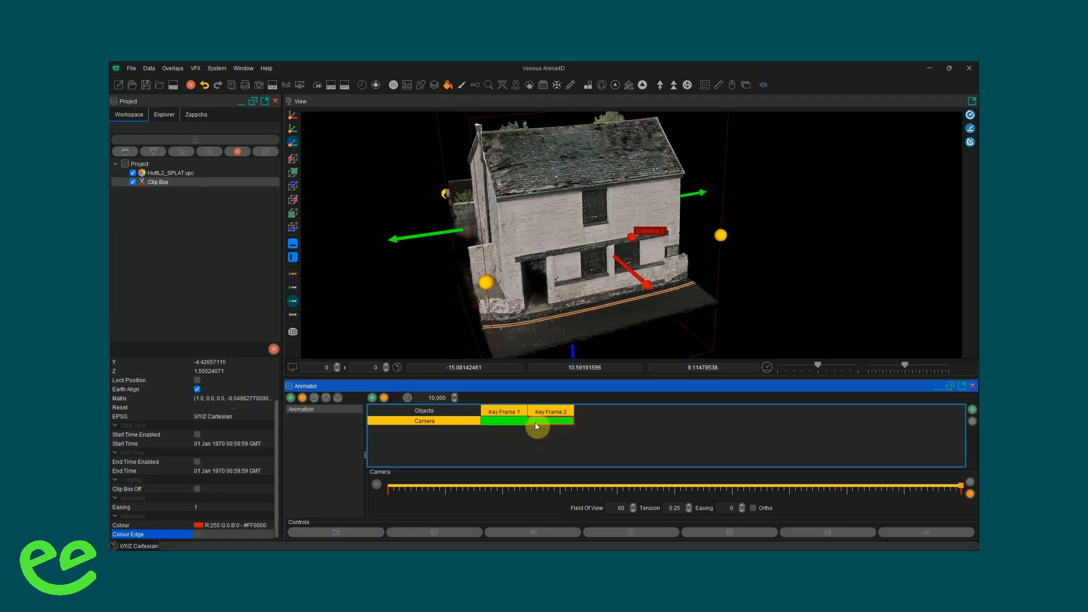
pyautogui.click(533, 423)
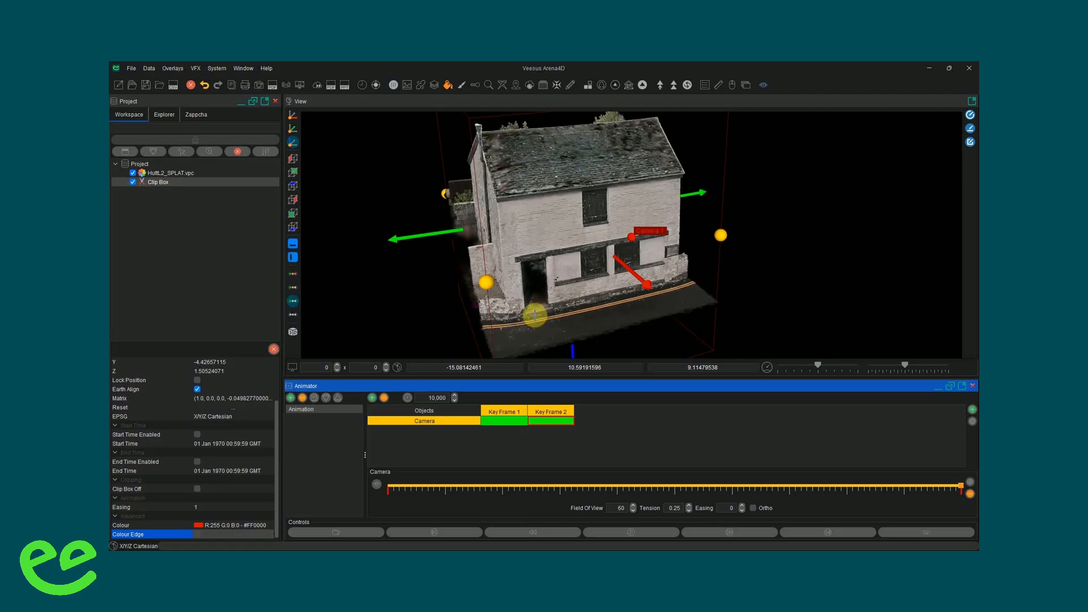
# - Add the Clip Box to the animation's objects and select its cell under Key Frame 1
pyautogui.click(150, 183)
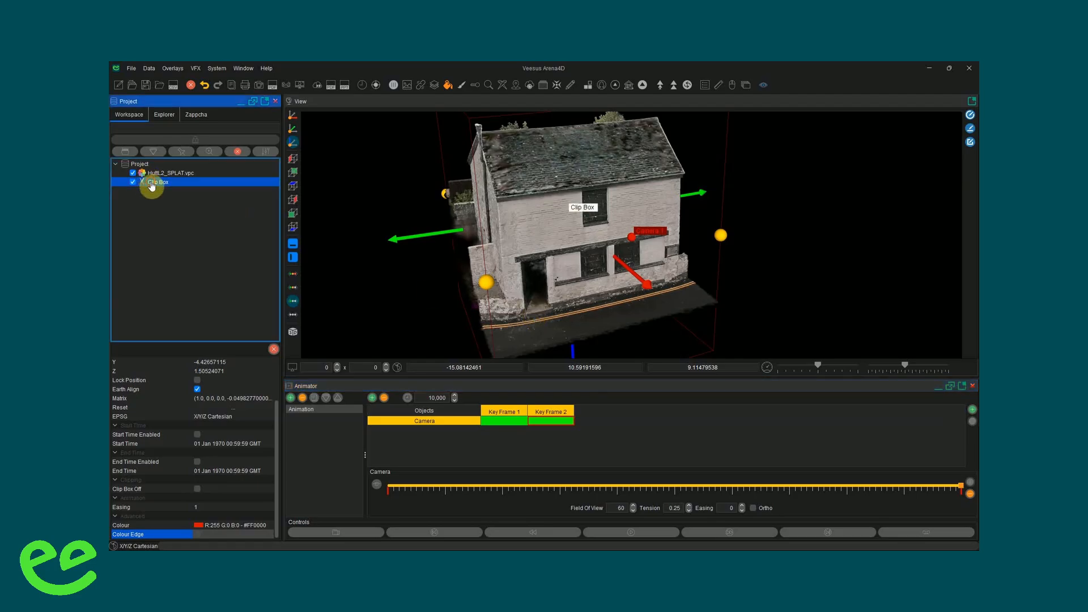
pyautogui.click(971, 412)
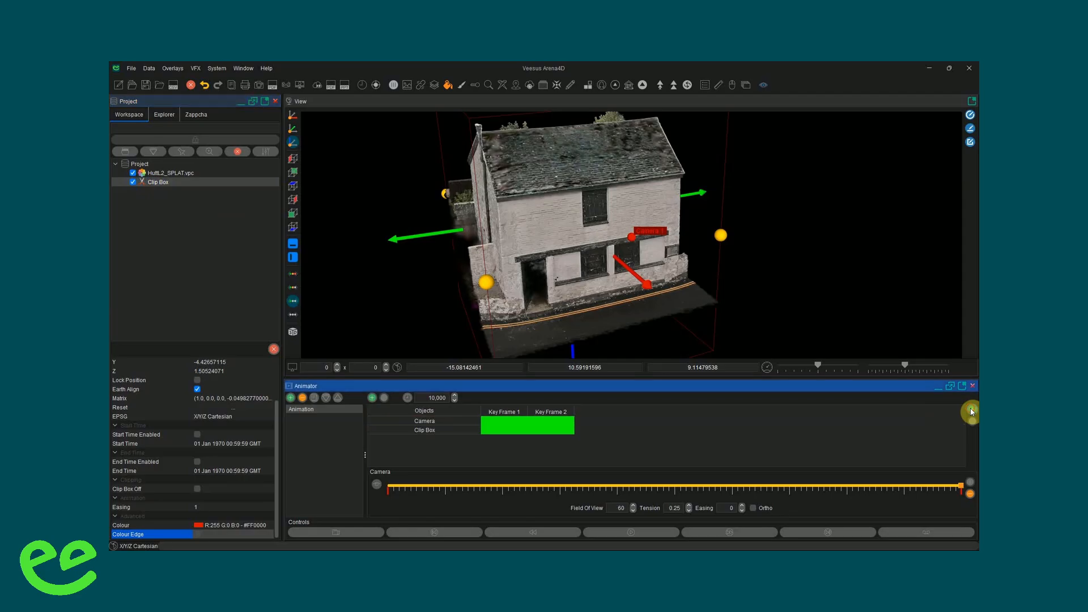
pyautogui.click(507, 431)
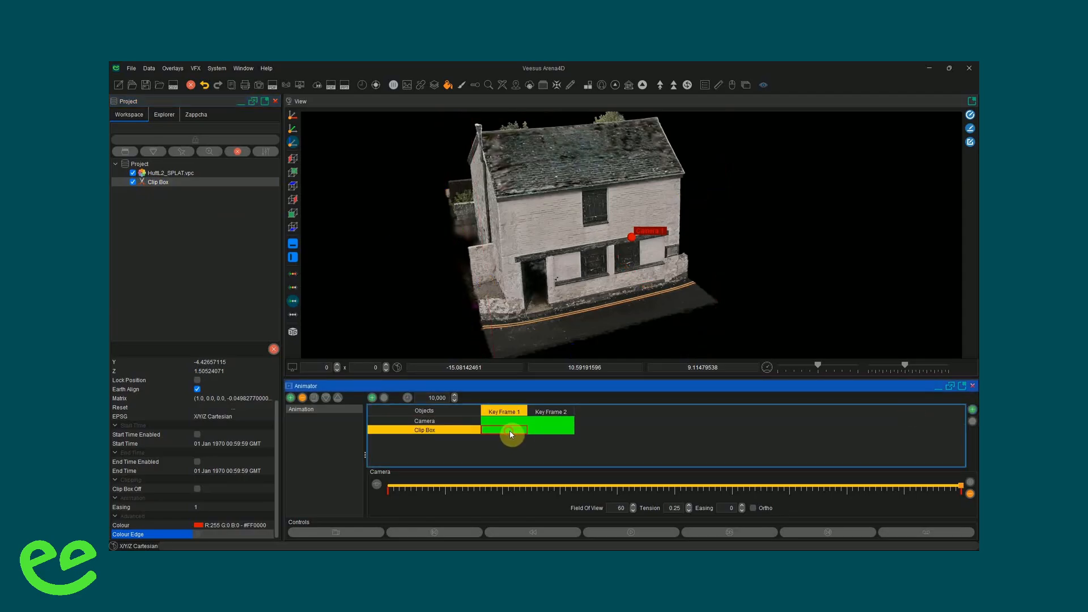
# - For the Clip Box at Key Frame 2, lower the box's top face so only the base of the house walls is shown
pyautogui.click(559, 431)
pyautogui.click(604, 254)
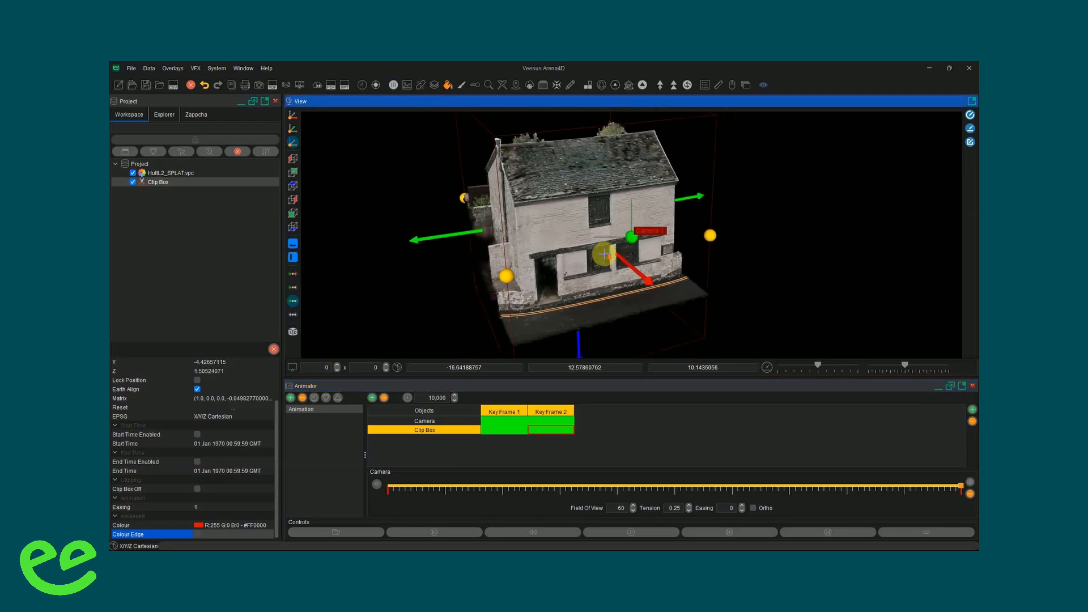
pyautogui.scroll(-2, 604, 254)
pyautogui.moveTo(590, 130); pyautogui.dragTo(588, 238)
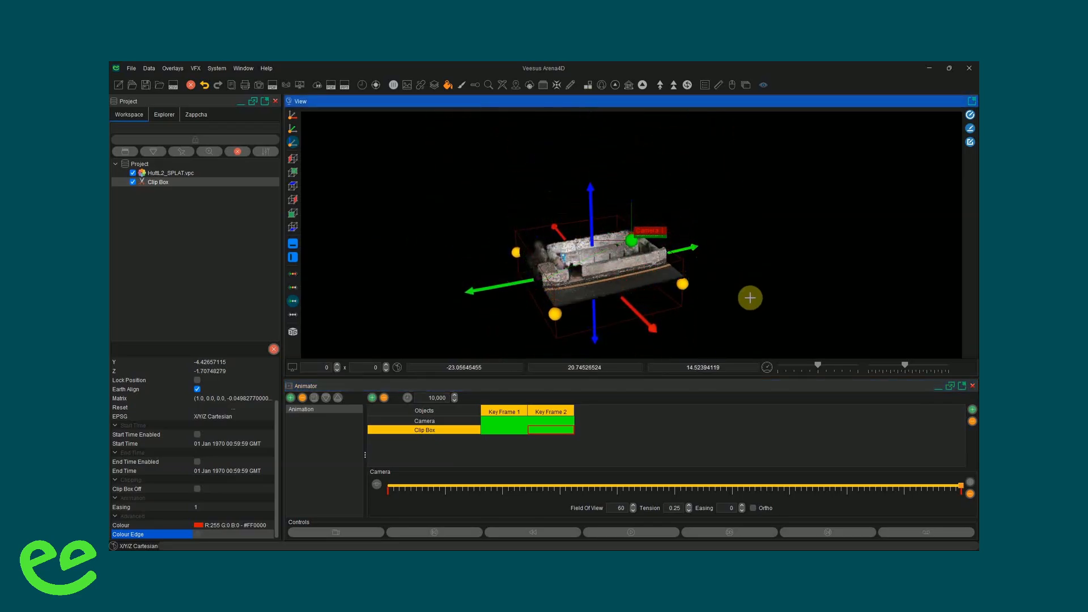
pyautogui.moveTo(750, 298); pyautogui.dragTo(728, 292)
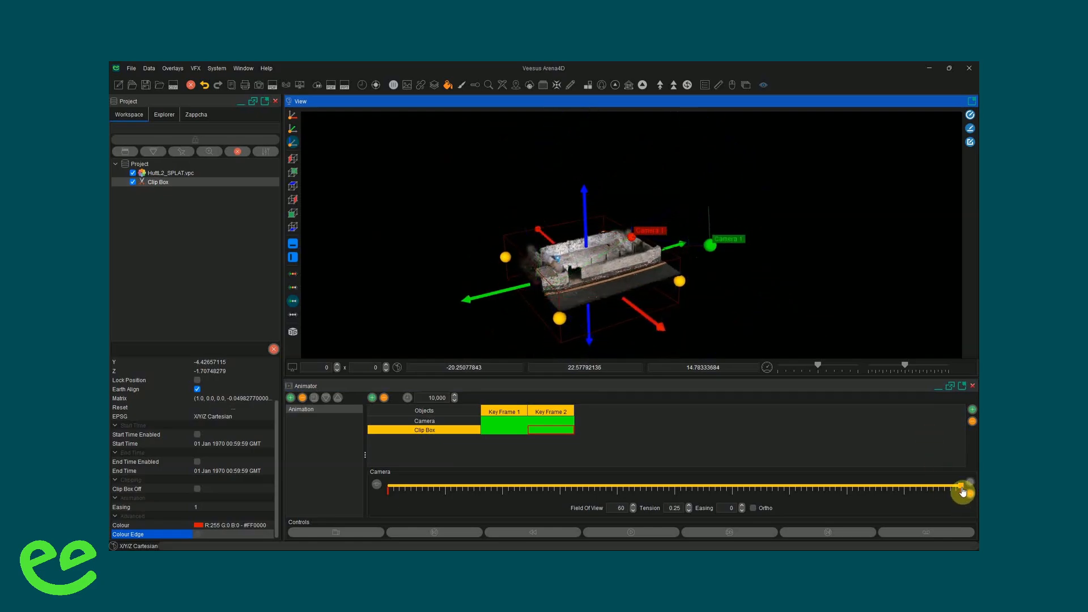
# - Scrub the timeline to preview the clip animation, finishing on the camera's Key Frame 2
pyautogui.moveTo(962, 490)
pyautogui.mouseDown()
pyautogui.moveTo(651, 472)
pyautogui.moveTo(385, 491)
pyautogui.moveTo(961, 486)
pyautogui.mouseUp()
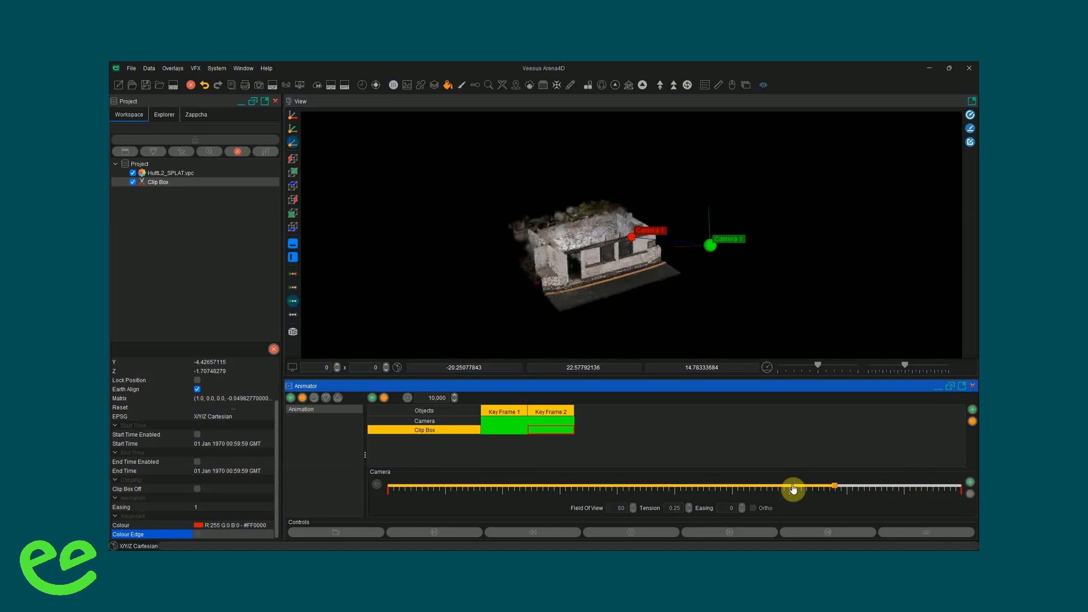
pyautogui.moveTo(792, 488)
pyautogui.mouseDown()
pyautogui.moveTo(546, 485)
pyautogui.moveTo(925, 486)
pyautogui.moveTo(505, 495)
pyautogui.moveTo(898, 497)
pyautogui.moveTo(810, 501)
pyautogui.mouseUp()
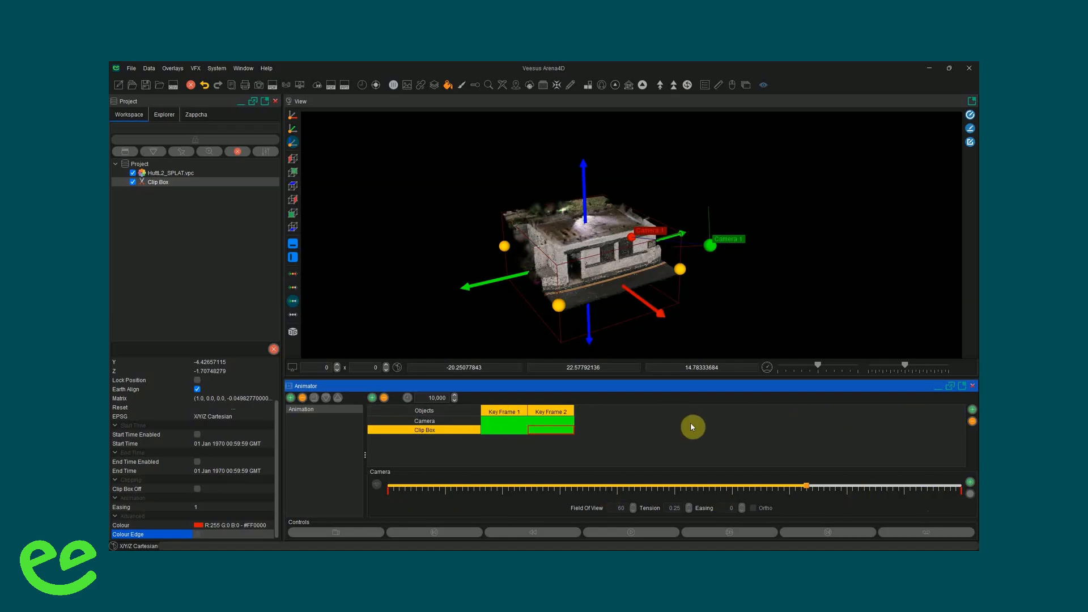
pyautogui.moveTo(792, 491)
pyautogui.mouseDown()
pyautogui.moveTo(461, 492)
pyautogui.moveTo(826, 485)
pyautogui.moveTo(607, 478)
pyautogui.moveTo(740, 482)
pyautogui.mouseUp()
pyautogui.click(567, 421)
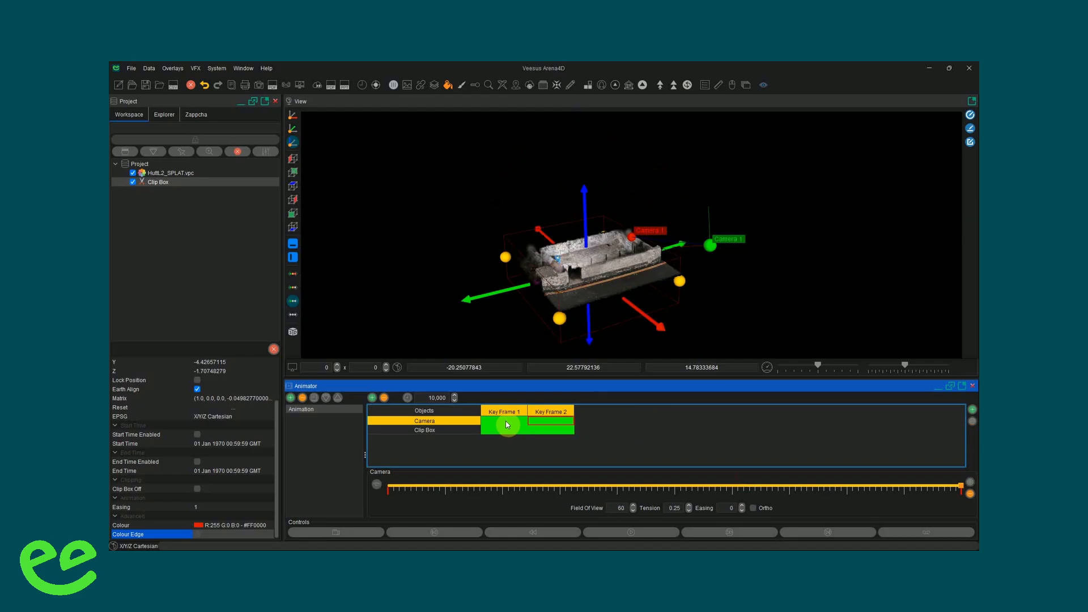
# - Hide the Animator overlay in the 3D view and show it again
pyautogui.moveTo(722, 357); pyautogui.dragTo(716, 301)
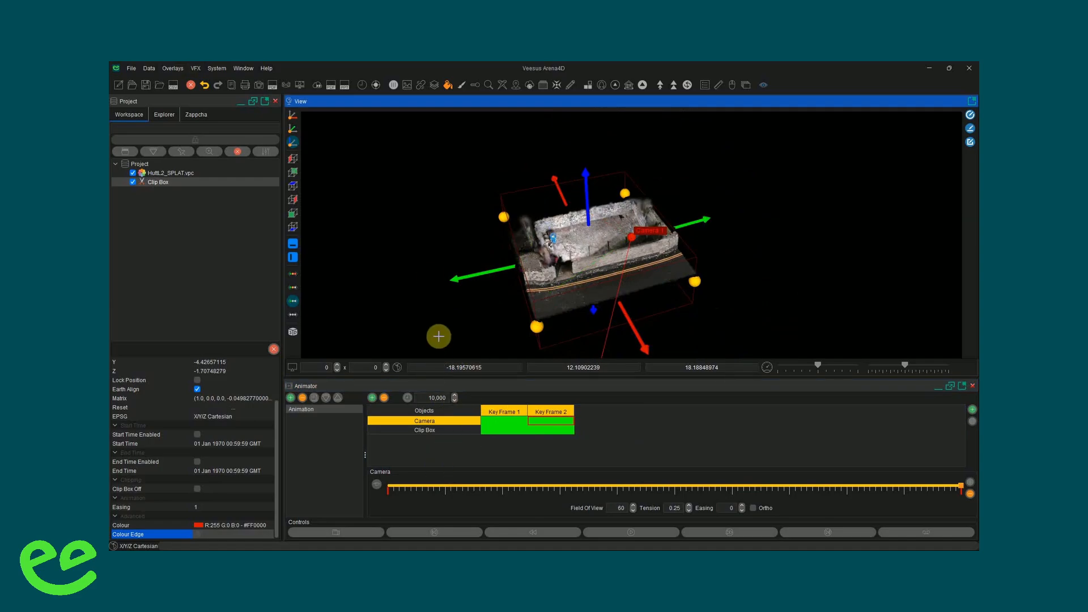
pyautogui.click(181, 71)
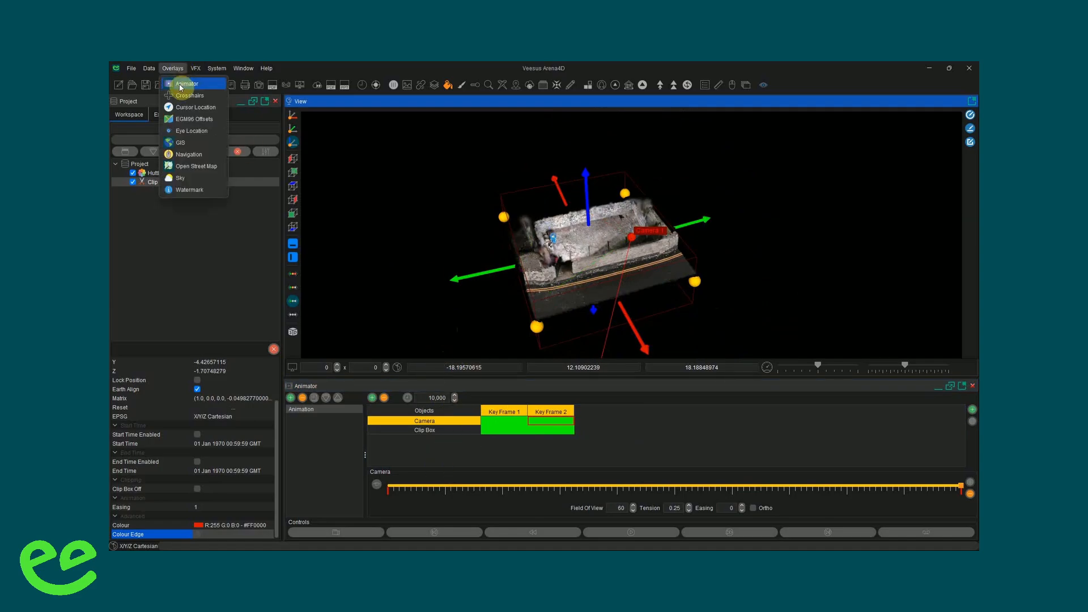
pyautogui.click(180, 86)
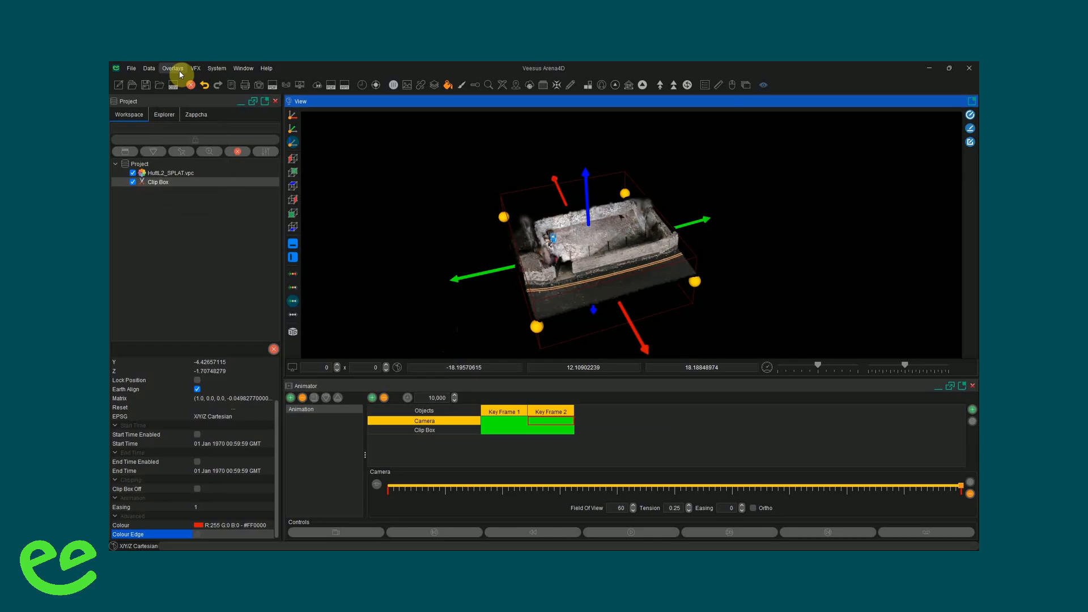
pyautogui.click(179, 70)
pyautogui.click(187, 108)
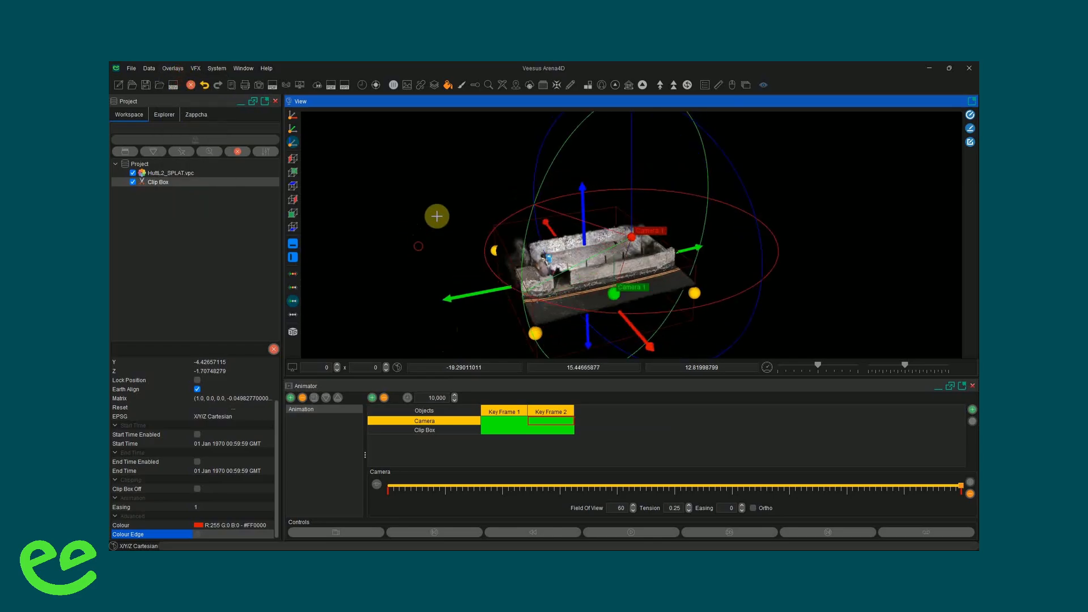
# - Frame a low, straight-on view of the house front and store it as the camera position at Key Frame 1
pyautogui.moveTo(437, 215); pyautogui.dragTo(442, 214)
pyautogui.scroll(-6, 433, 227)
pyautogui.moveTo(425, 263); pyautogui.dragTo(613, 294)
pyautogui.moveTo(719, 297); pyautogui.dragTo(666, 284, button='right')
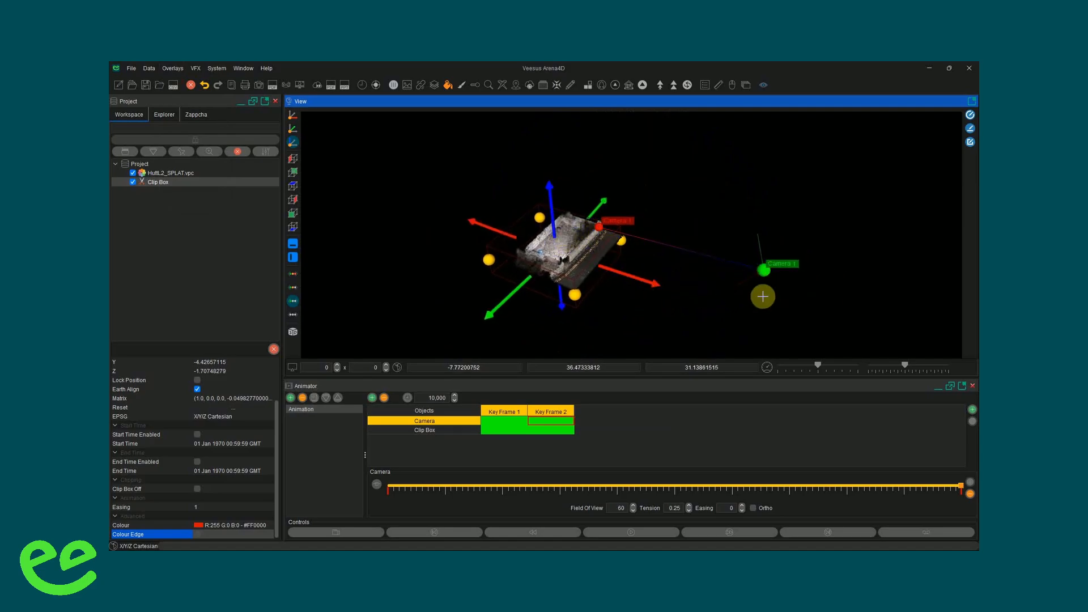
pyautogui.moveTo(763, 296); pyautogui.dragTo(731, 396)
pyautogui.scroll(3, 584, 290)
pyautogui.scroll(3, 583, 289)
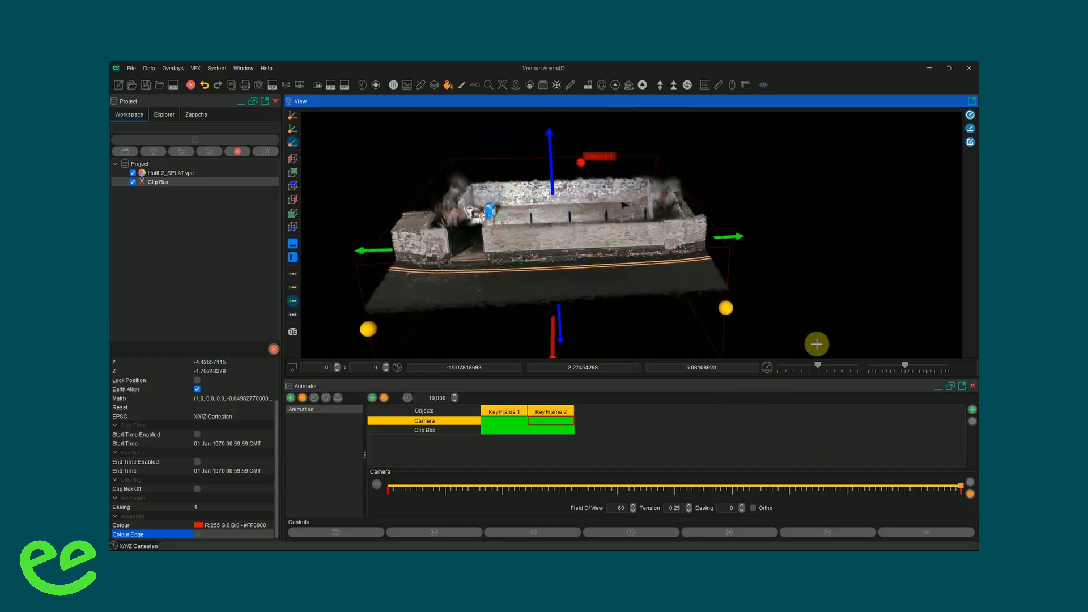
pyautogui.moveTo(816, 344); pyautogui.dragTo(797, 188)
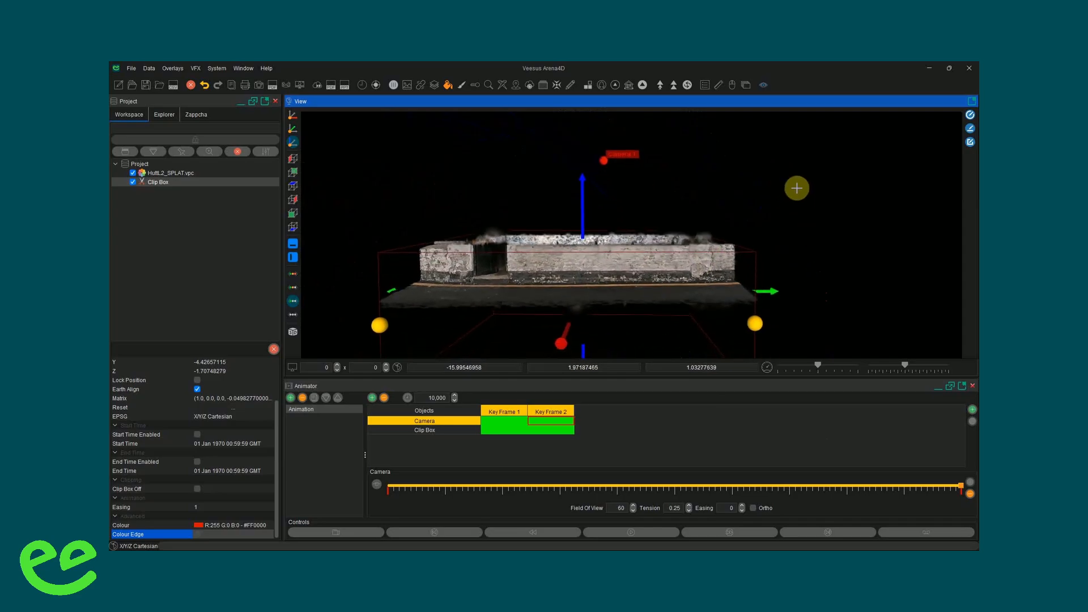
pyautogui.scroll(3, 812, 222)
pyautogui.moveTo(830, 222); pyautogui.dragTo(845, 210, button='right')
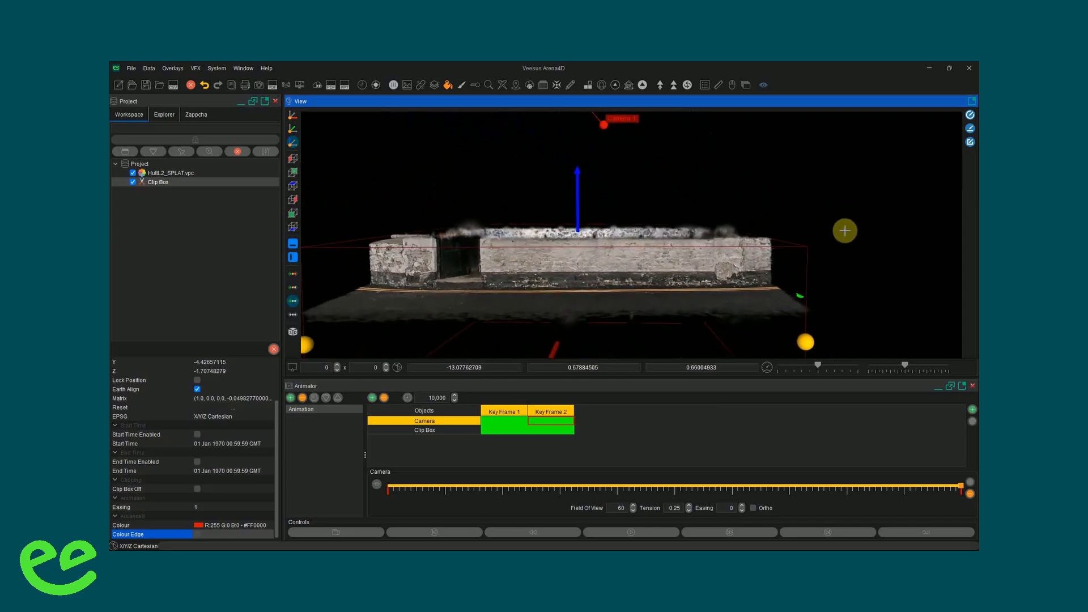
pyautogui.moveTo(961, 487); pyautogui.dragTo(369, 485)
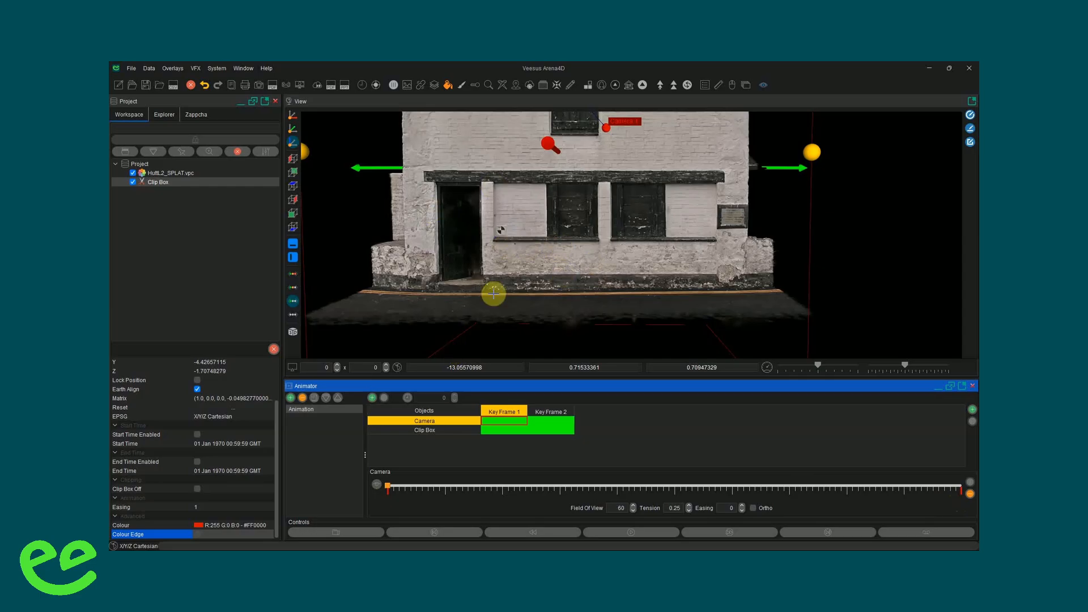
pyautogui.click(378, 486)
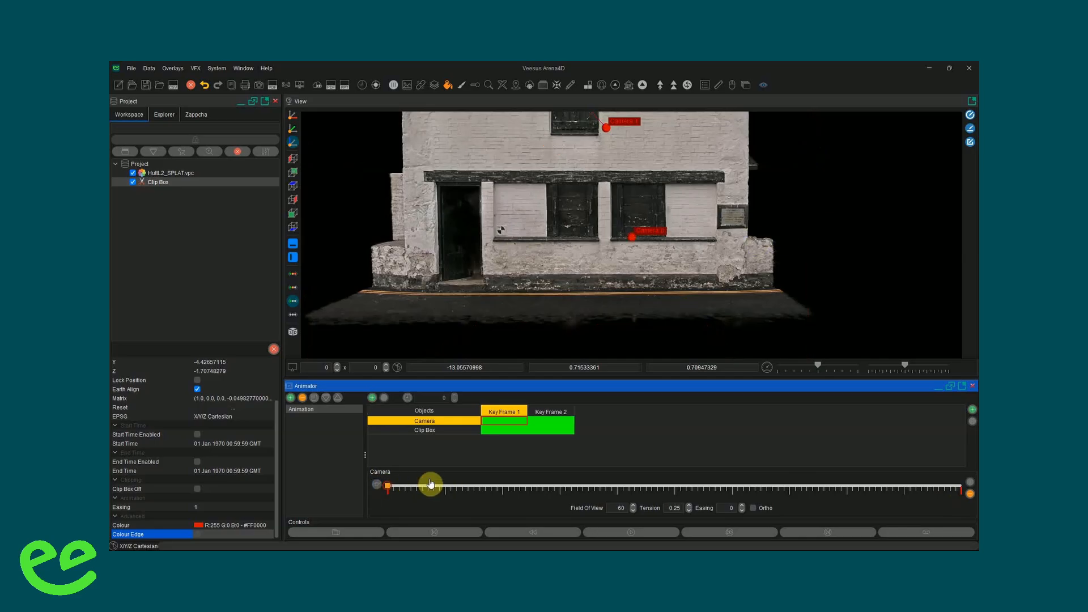
# - At the end of the timeline, frame the house from above and store that view as the camera position for Key Frame 2
pyautogui.moveTo(827, 510); pyautogui.dragTo(973, 498)
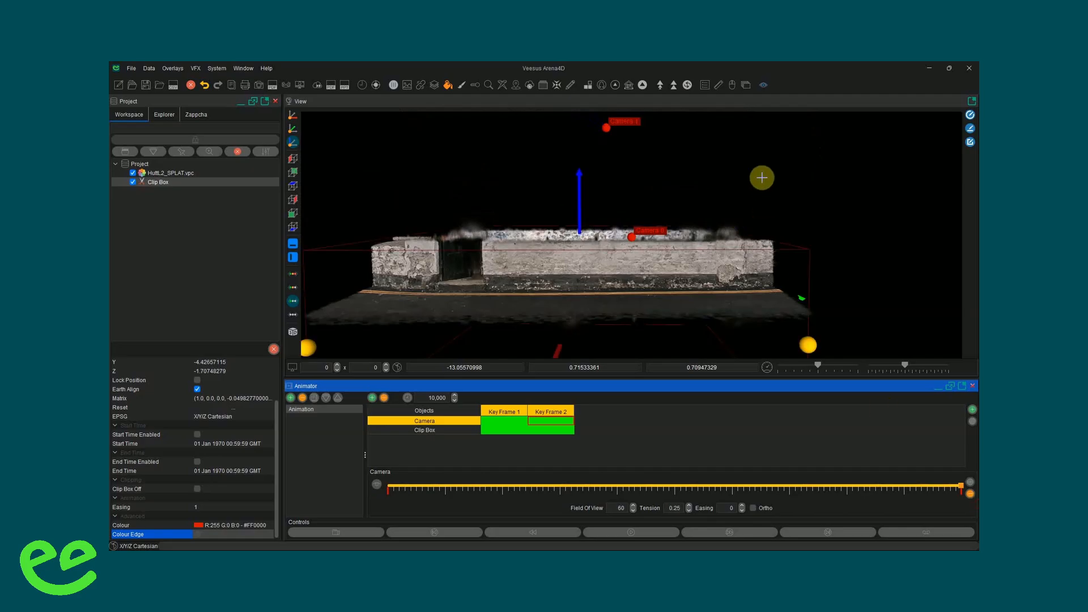
pyautogui.moveTo(762, 177); pyautogui.dragTo(597, 257)
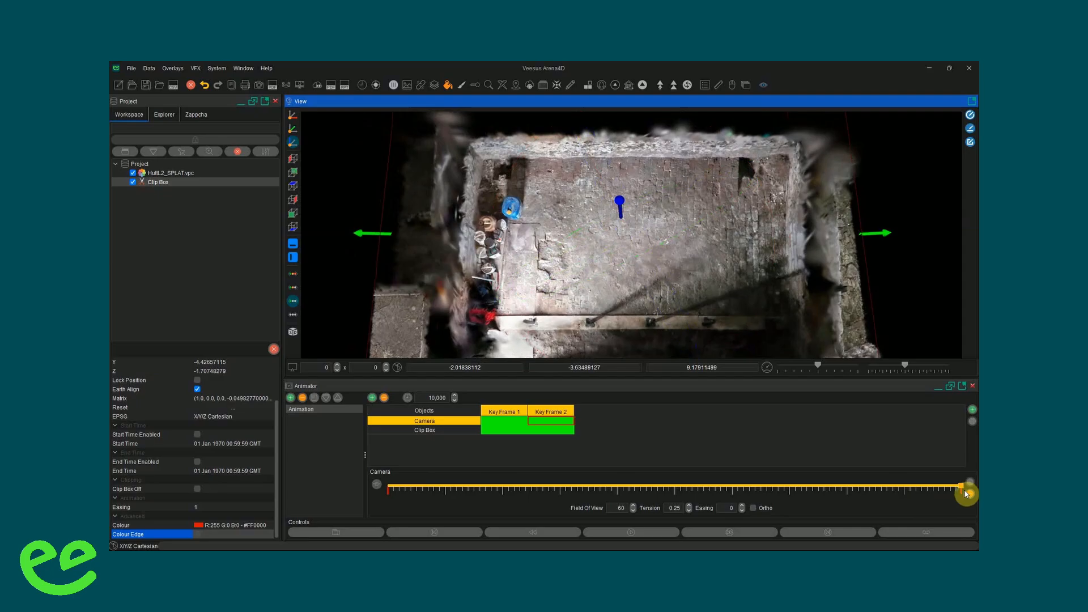
pyautogui.click(377, 488)
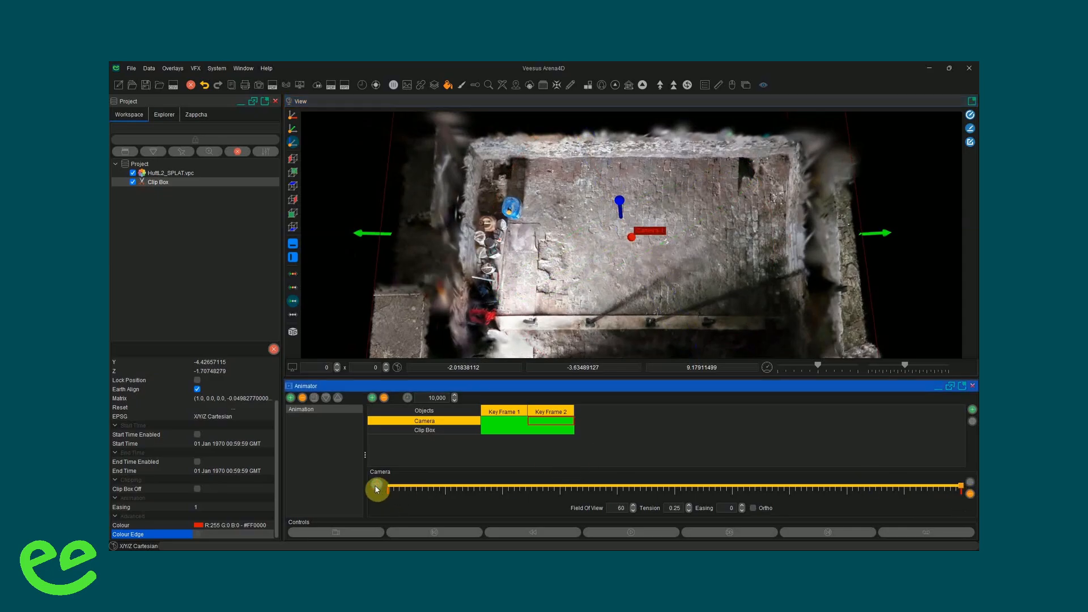
# - Inspect the camera path from a distance and scrub the timeline back from its end to preview the camera and clipping motion
pyautogui.scroll(-8, 672, 255)
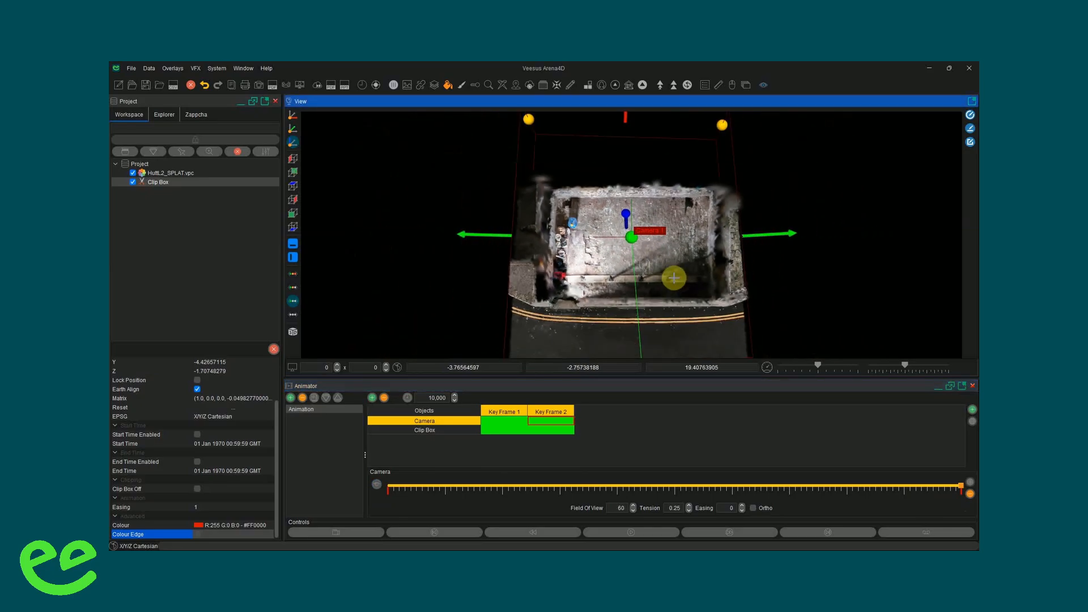
pyautogui.moveTo(544, 301); pyautogui.dragTo(751, 245)
pyautogui.scroll(-3, 820, 297)
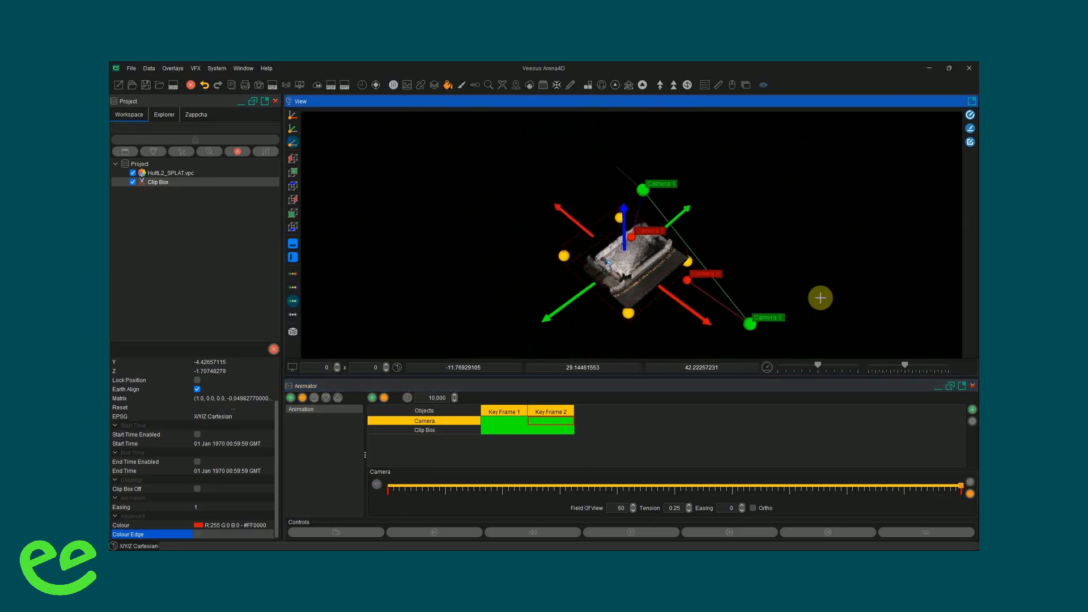
pyautogui.moveTo(962, 490); pyautogui.dragTo(582, 495)
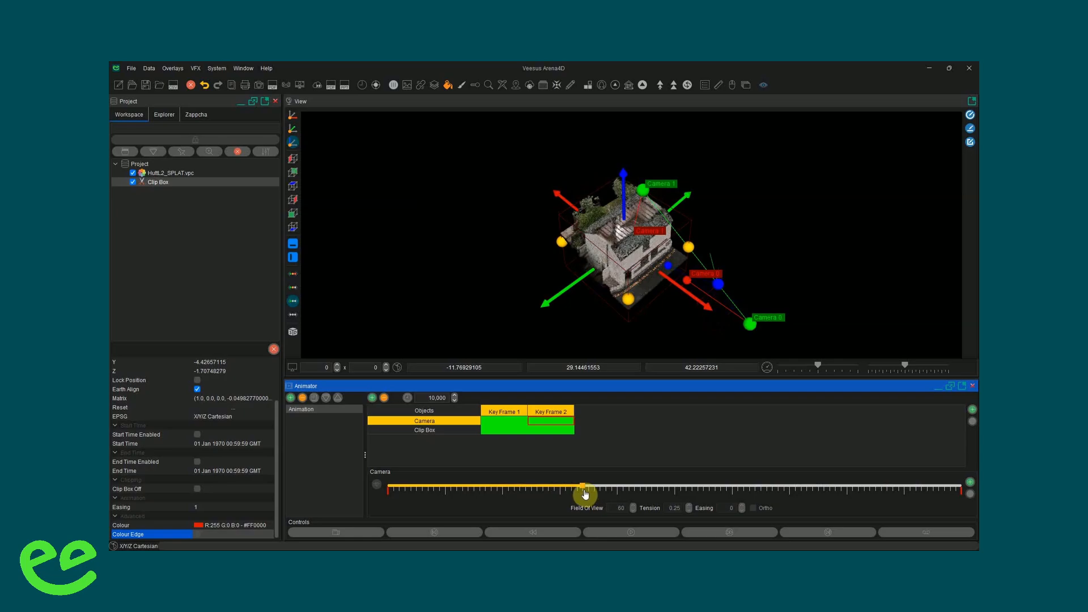
pyautogui.moveTo(807, 242); pyautogui.dragTo(730, 228)
pyautogui.scroll(4, 665, 262)
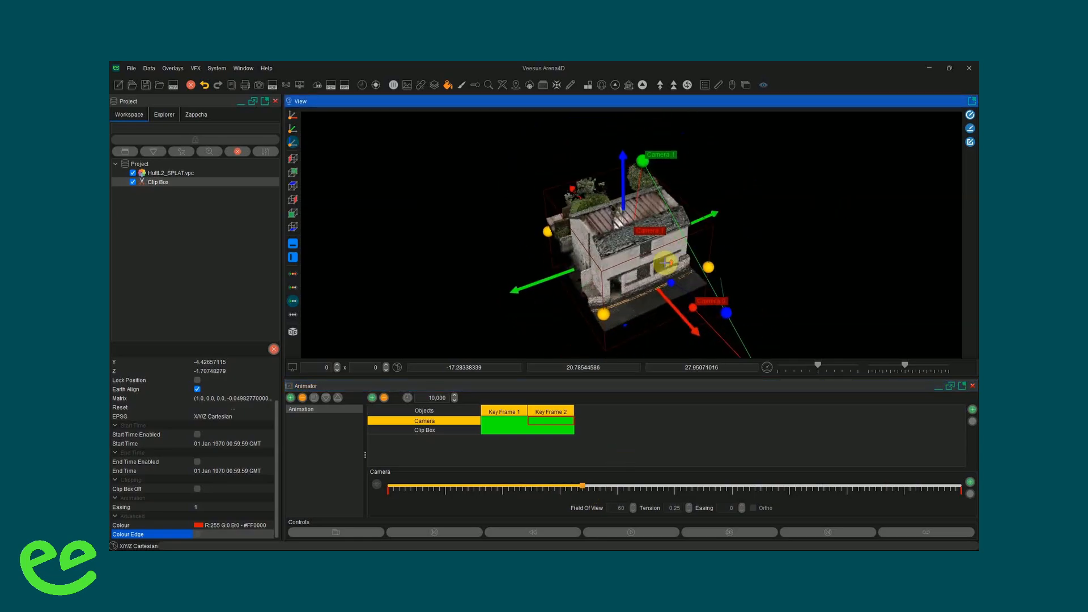
# - Add an intermediate camera point at the middle of the timeline from a close view of the house's side wall
pyautogui.moveTo(590, 495); pyautogui.dragTo(675, 488)
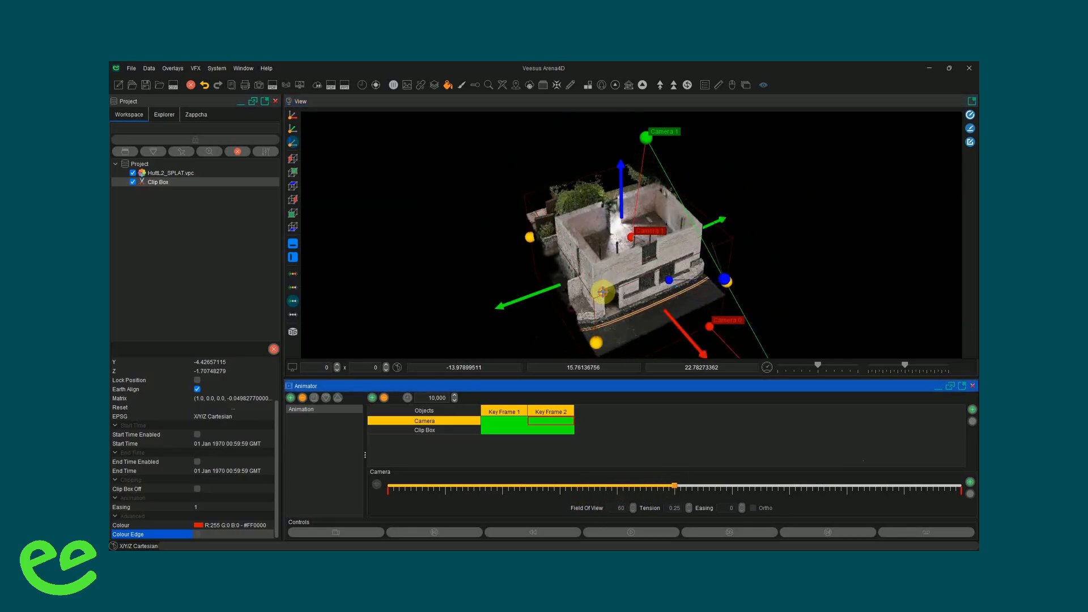
pyautogui.moveTo(603, 292); pyautogui.dragTo(699, 275)
pyautogui.scroll(6, 615, 289)
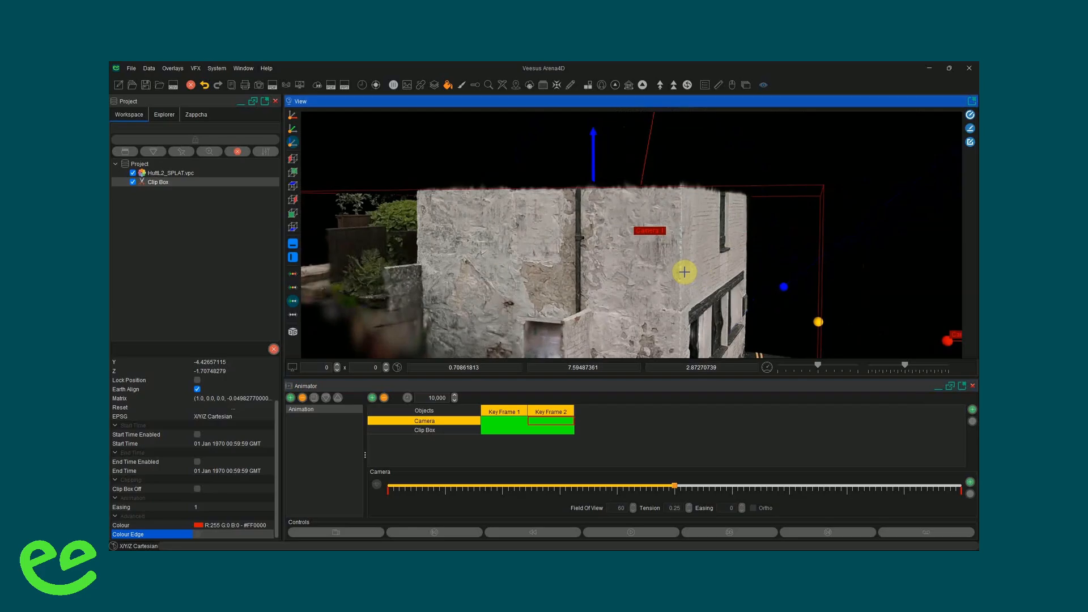
pyautogui.click(972, 486)
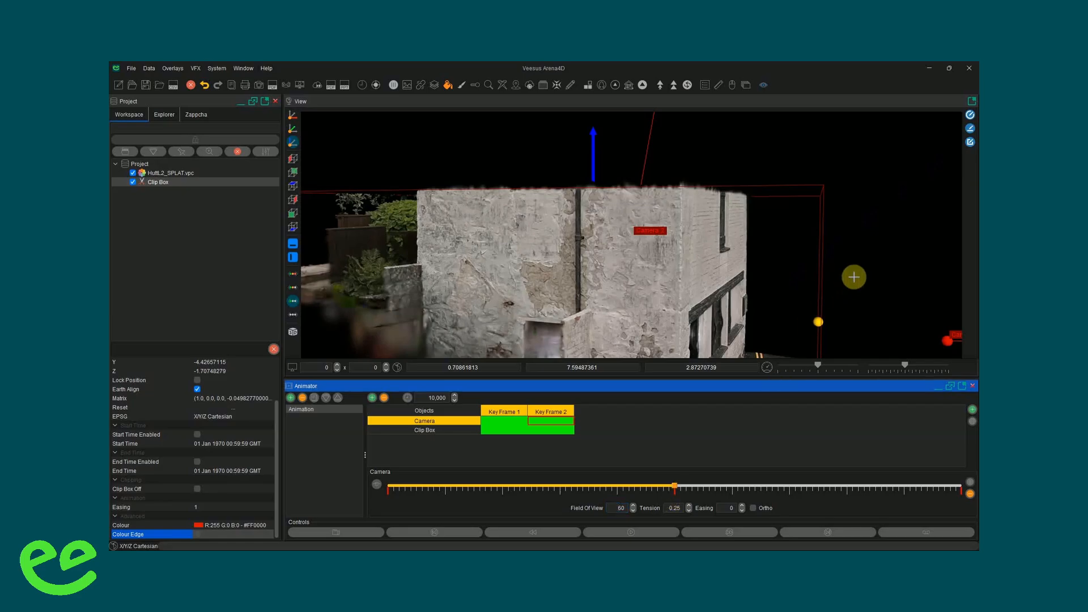
pyautogui.scroll(-10, 844, 281)
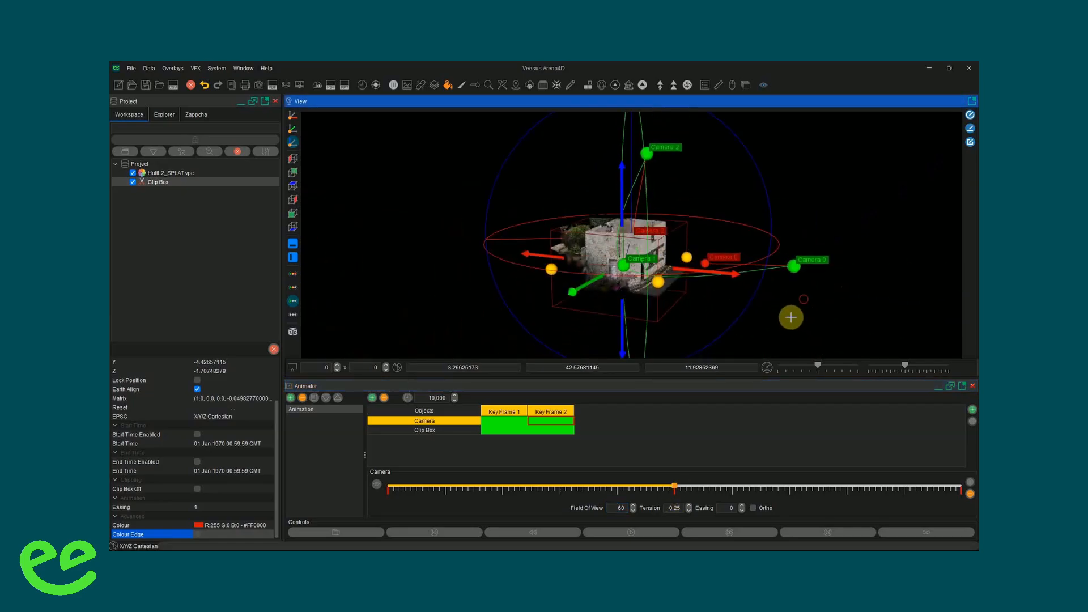
# - Scrub the timeline back from its midpoint and forward again, examining the clipped house and camera path from closer angles
pyautogui.moveTo(676, 488)
pyautogui.mouseDown()
pyautogui.moveTo(427, 483)
pyautogui.moveTo(625, 486)
pyautogui.moveTo(779, 461)
pyautogui.moveTo(884, 467)
pyautogui.moveTo(476, 474)
pyautogui.moveTo(748, 471)
pyautogui.moveTo(520, 472)
pyautogui.moveTo(675, 471)
pyautogui.moveTo(557, 455)
pyautogui.mouseUp()
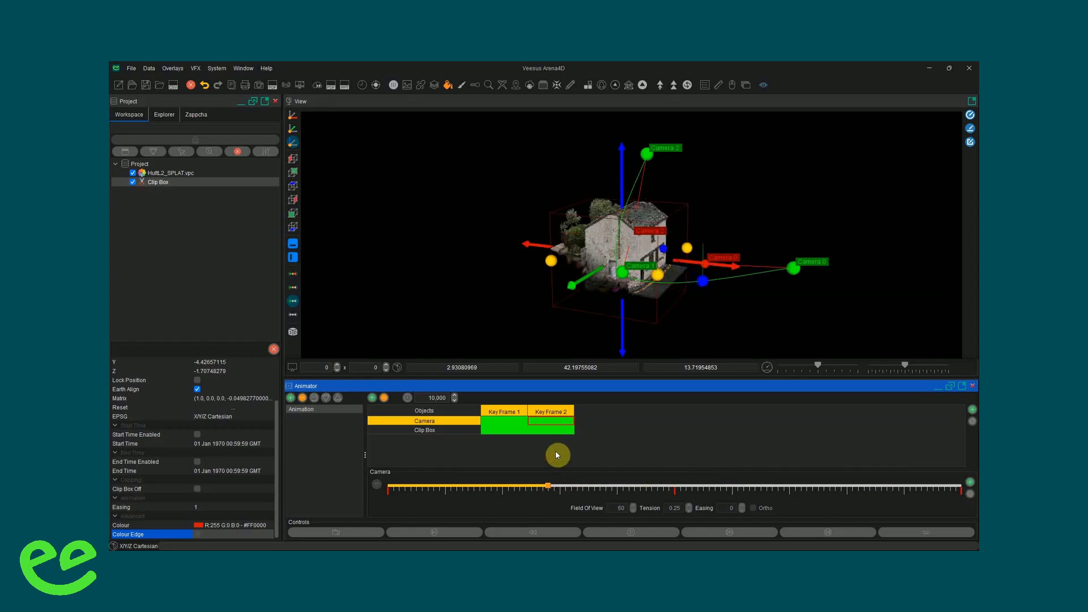
pyautogui.moveTo(748, 306)
pyautogui.mouseDown()
pyautogui.moveTo(633, 325)
pyautogui.moveTo(750, 307)
pyautogui.mouseUp()
pyautogui.scroll(8, 652, 295)
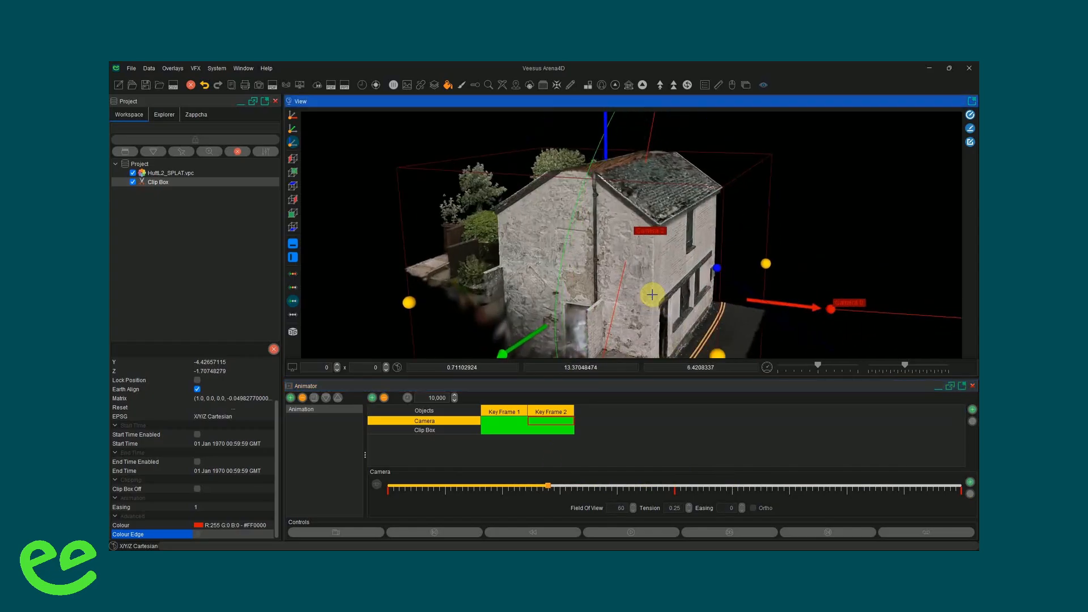
pyautogui.moveTo(546, 489); pyautogui.dragTo(677, 496)
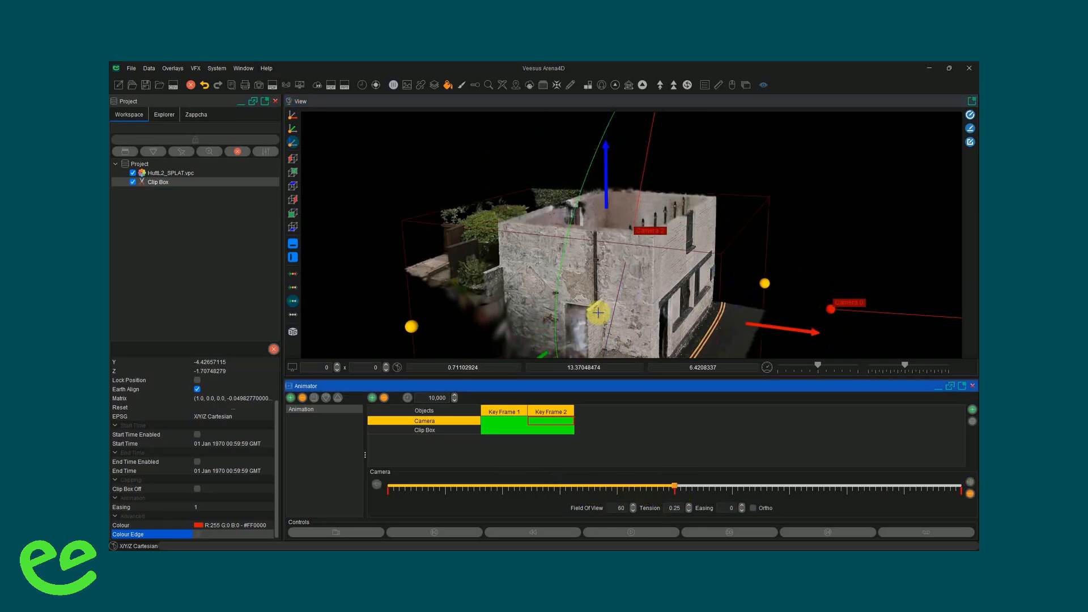
pyautogui.moveTo(631, 294); pyautogui.dragTo(516, 360)
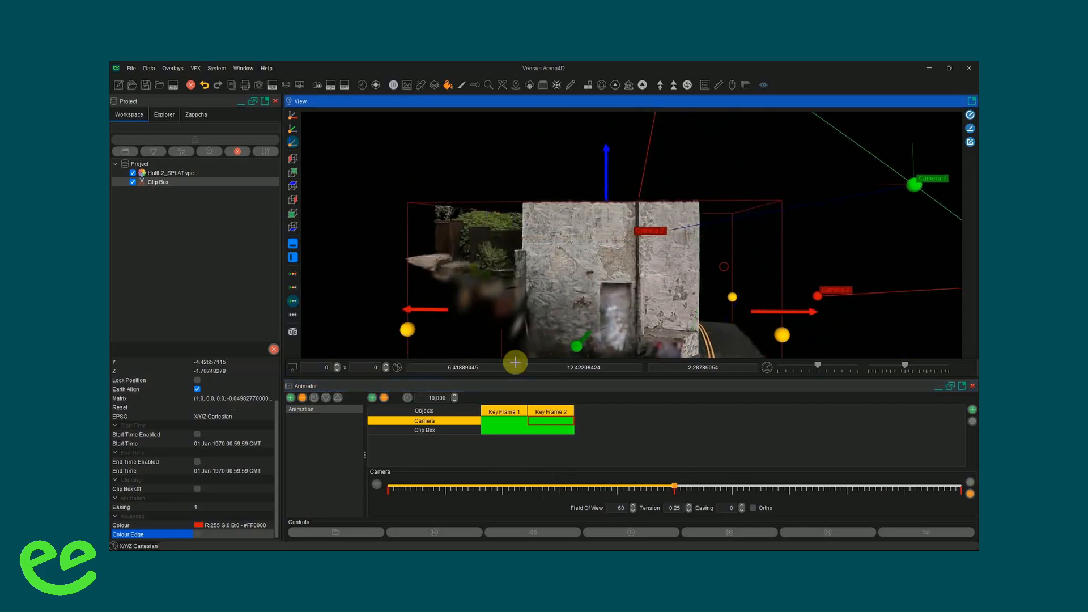
pyautogui.moveTo(616, 268); pyautogui.dragTo(516, 283)
# - Make the camera path points editable in the view and slightly adjust the position and height of Camera 1
pyautogui.click(732, 86)
pyautogui.scroll(-5, 712, 231)
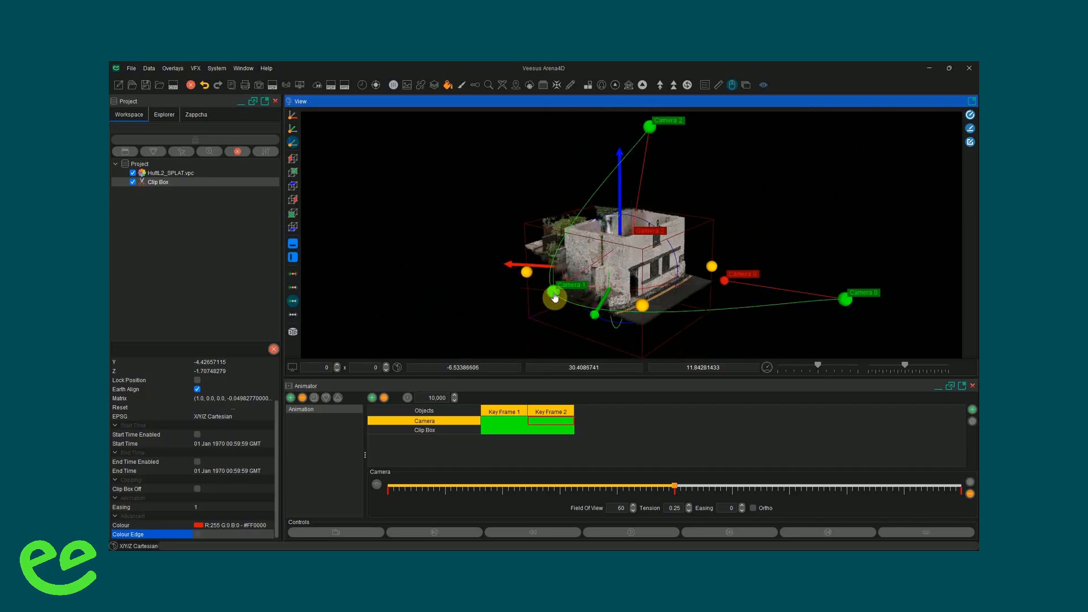
pyautogui.click(554, 296)
pyautogui.moveTo(593, 273)
pyautogui.mouseDown()
pyautogui.moveTo(547, 295)
pyautogui.moveTo(622, 258)
pyautogui.moveTo(584, 276)
pyautogui.mouseUp()
pyautogui.moveTo(555, 233)
pyautogui.mouseDown()
pyautogui.moveTo(555, 152)
pyautogui.moveTo(559, 214)
pyautogui.mouseUp()
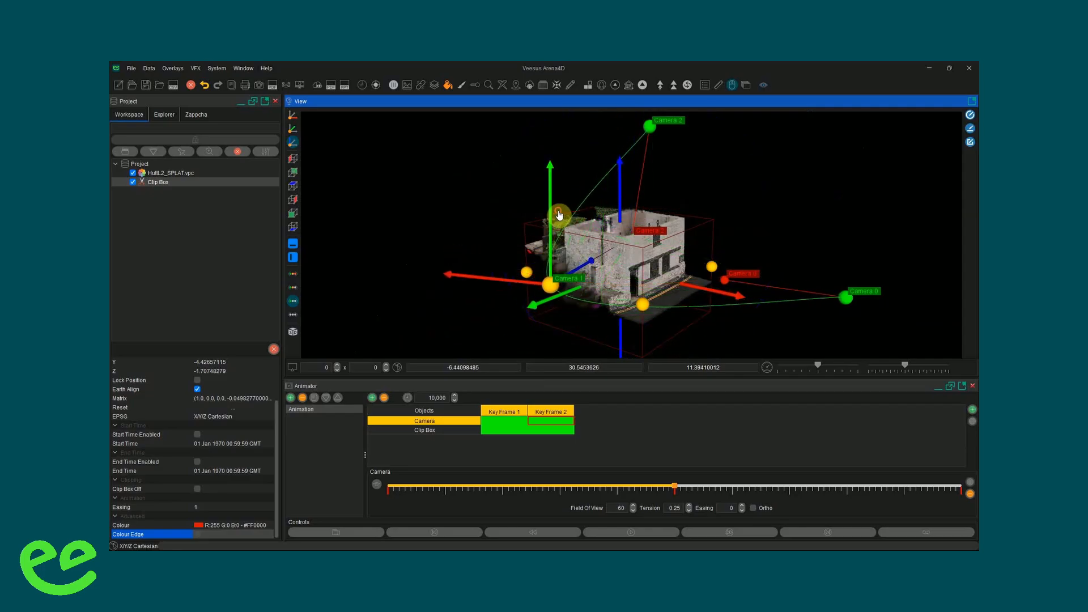
# - Move Camera 0's red target point closer to the house front, adjust its height, and end point editing
pyautogui.click(724, 279)
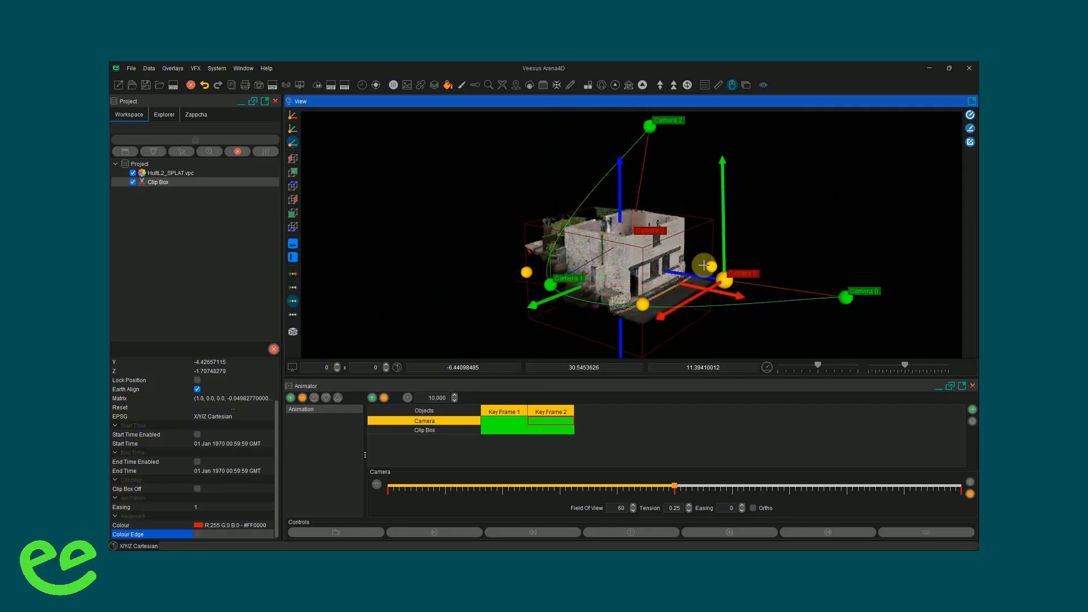
pyautogui.moveTo(695, 282)
pyautogui.mouseDown()
pyautogui.moveTo(585, 270)
pyautogui.moveTo(678, 272)
pyautogui.mouseUp()
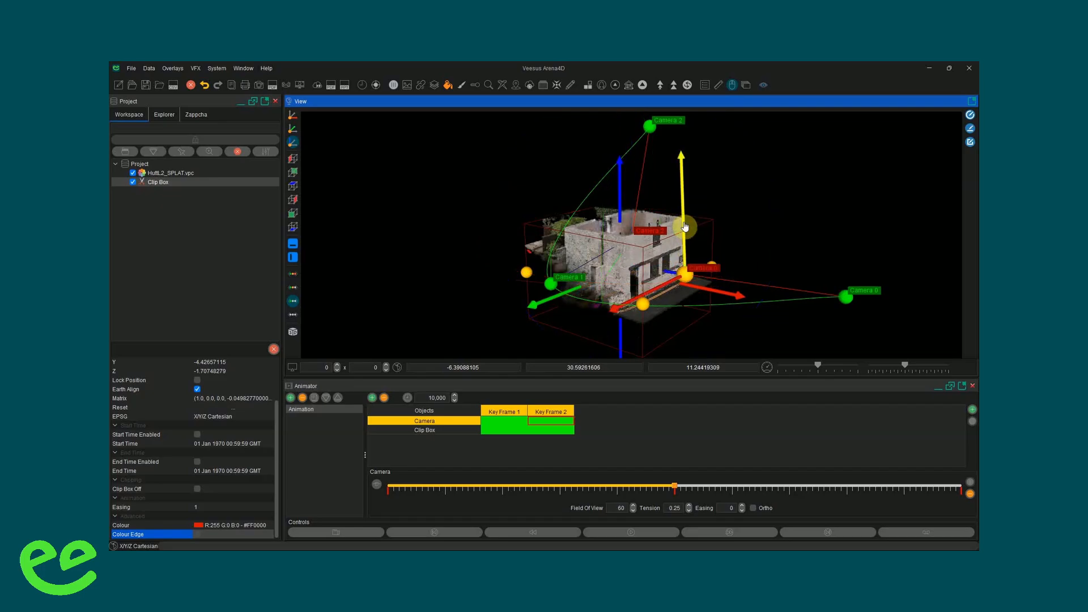
pyautogui.moveTo(687, 227)
pyautogui.mouseDown()
pyautogui.moveTo(681, 193)
pyautogui.moveTo(668, 231)
pyautogui.mouseUp()
pyautogui.click(731, 85)
# - Set the easing to 5 at the middle camera point and play the animation from the start in an outside view
pyautogui.moveTo(837, 242); pyautogui.dragTo(716, 318)
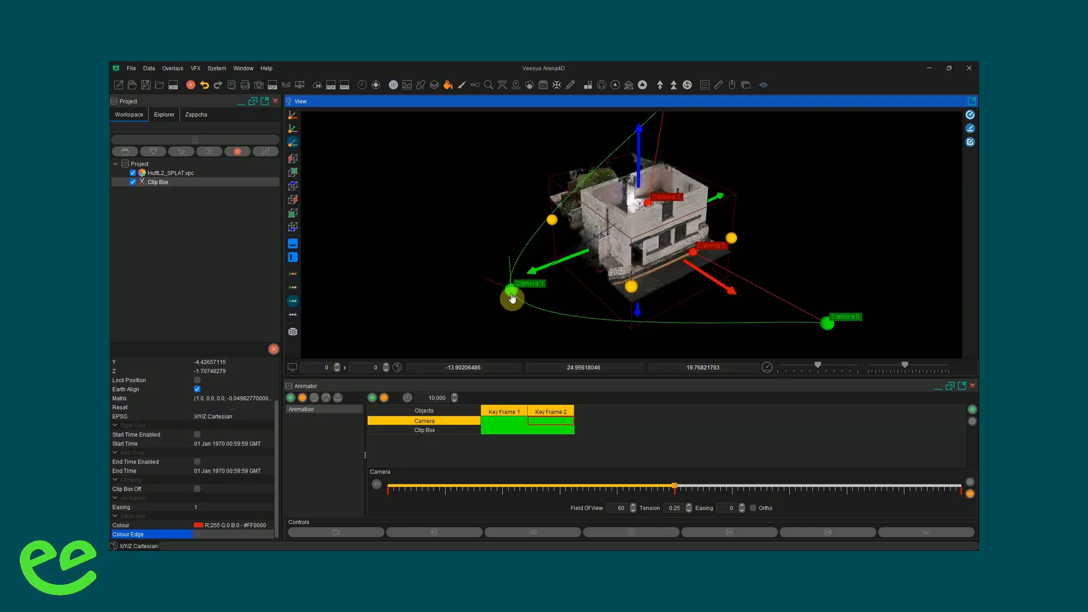
pyautogui.moveTo(678, 486)
pyautogui.mouseDown()
pyautogui.moveTo(646, 487)
pyautogui.moveTo(675, 488)
pyautogui.mouseUp()
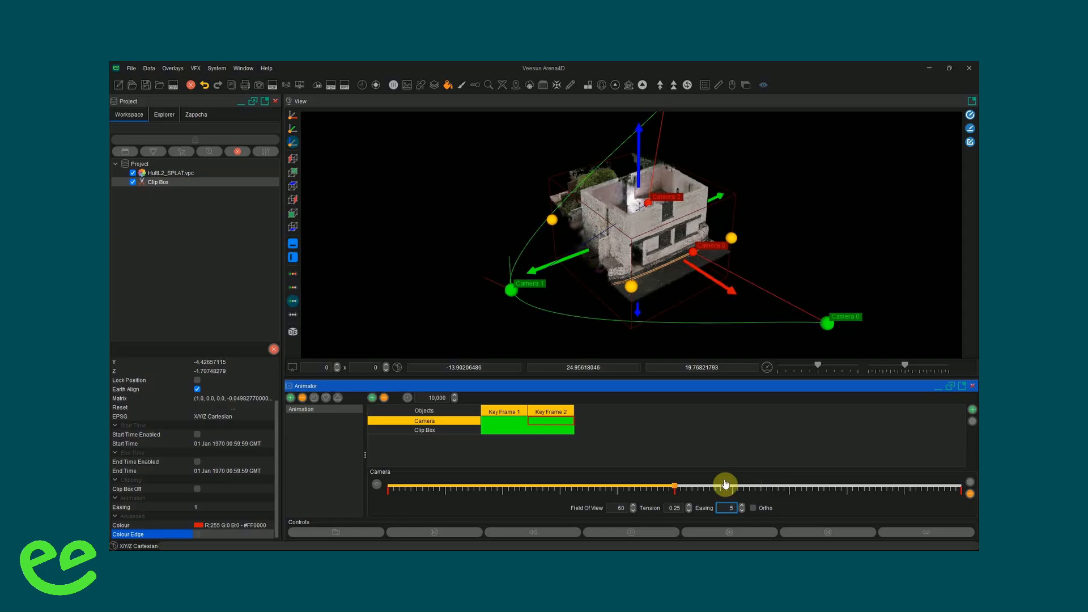
pyautogui.click(438, 533)
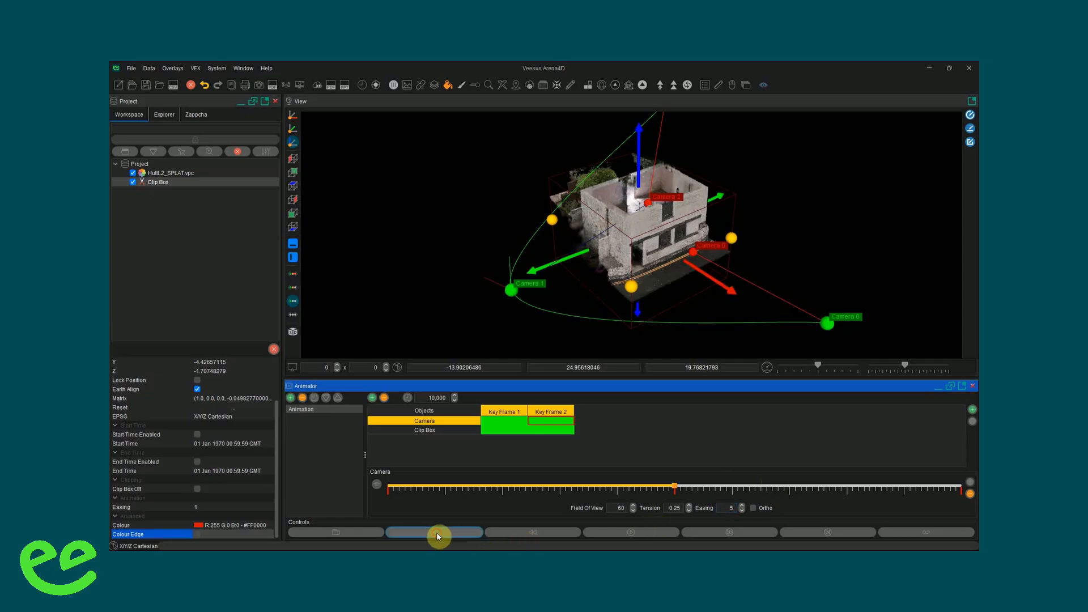
pyautogui.click(626, 534)
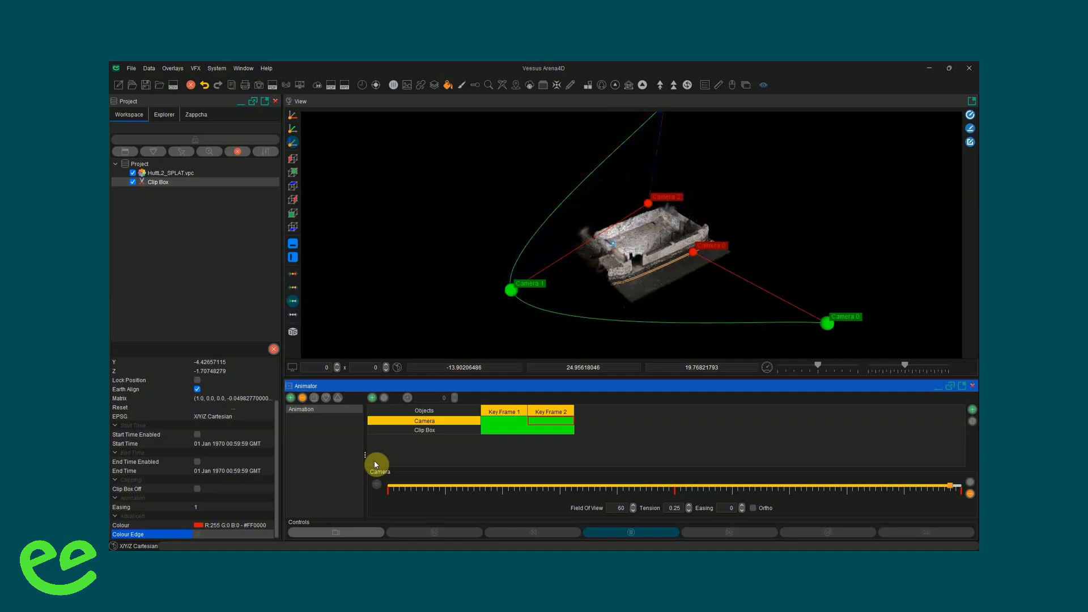
# - Make the view follow the animated camera, hide the Animator overlay, and play the animation from the start
pyautogui.click(324, 536)
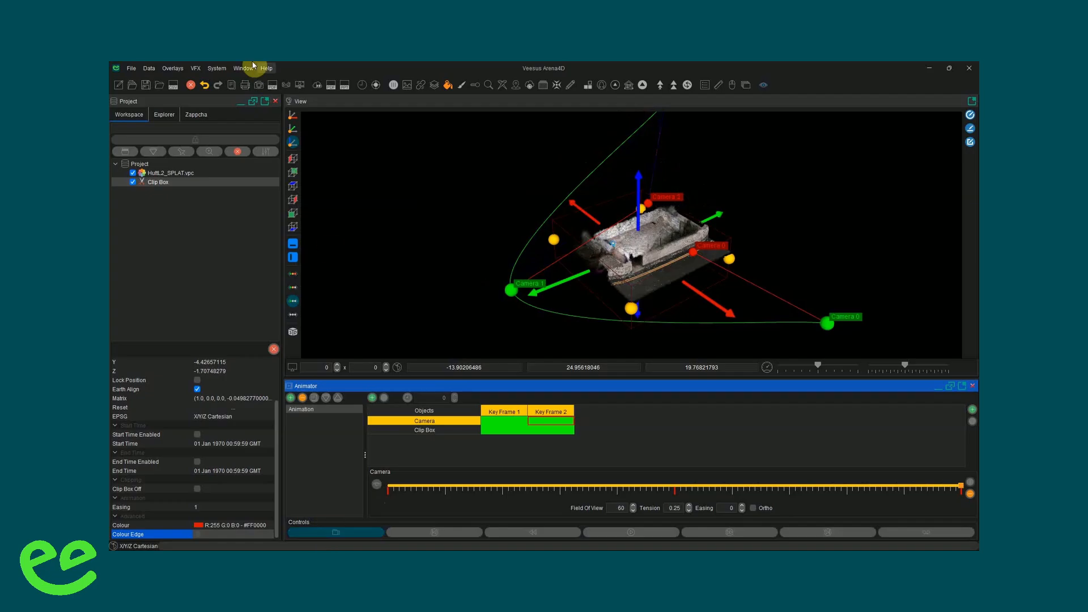
pyautogui.click(172, 69)
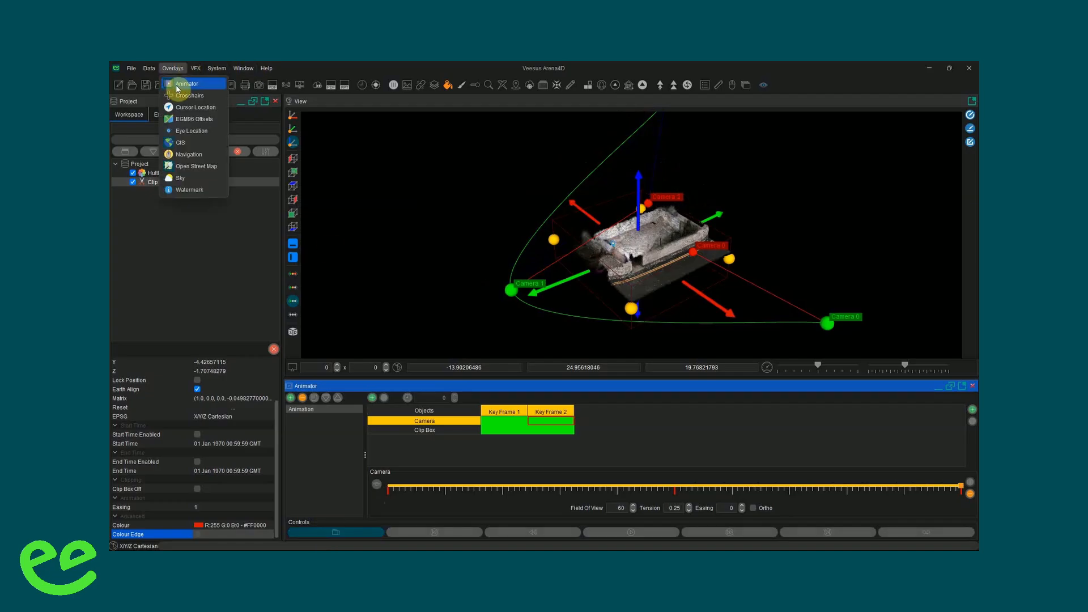
pyautogui.click(177, 84)
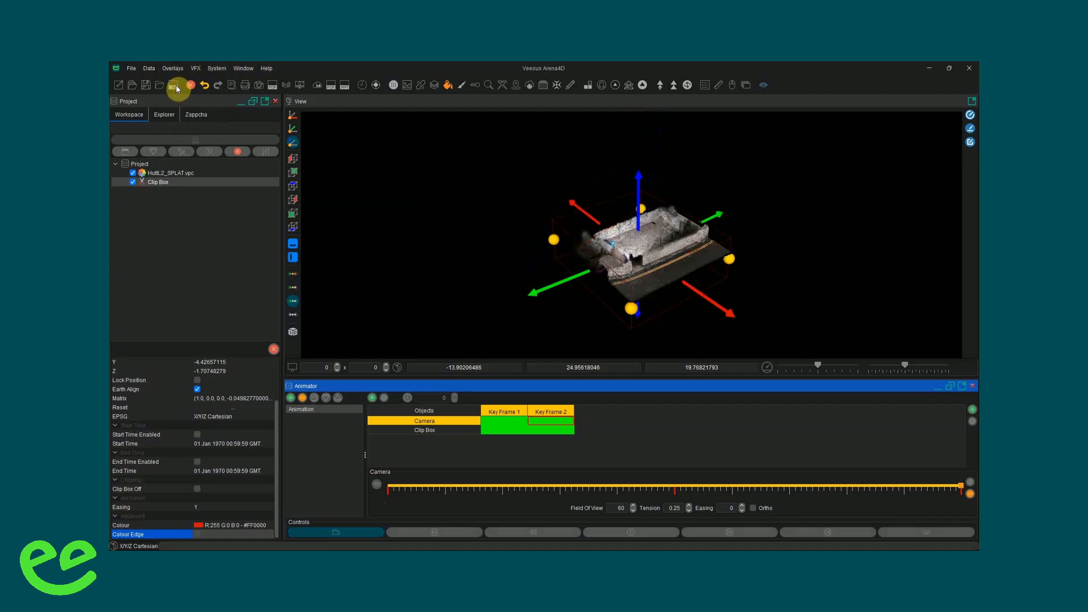
pyautogui.click(457, 536)
pyautogui.click(655, 536)
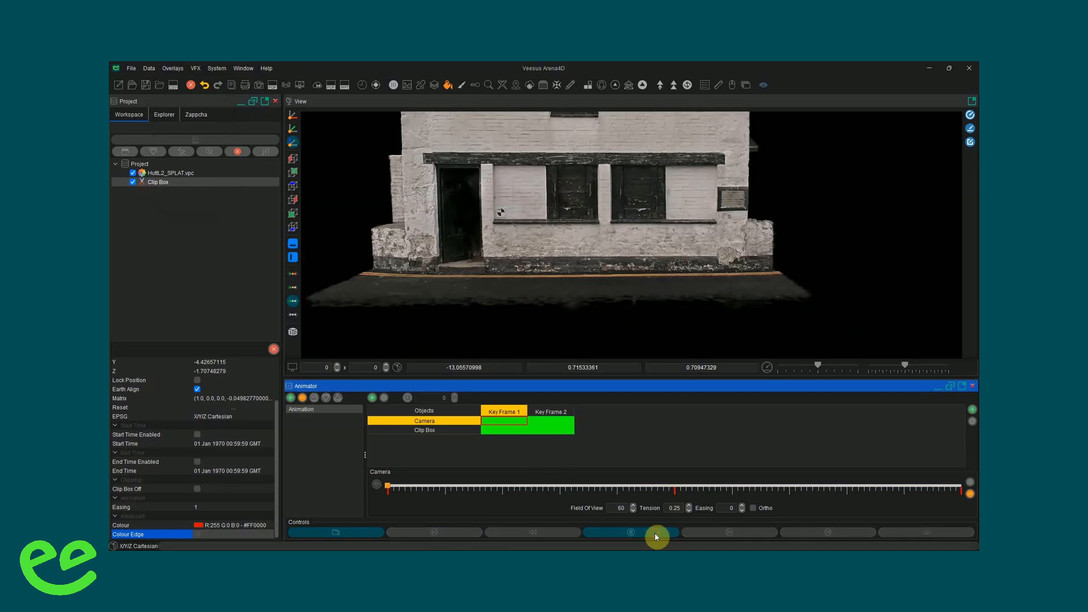